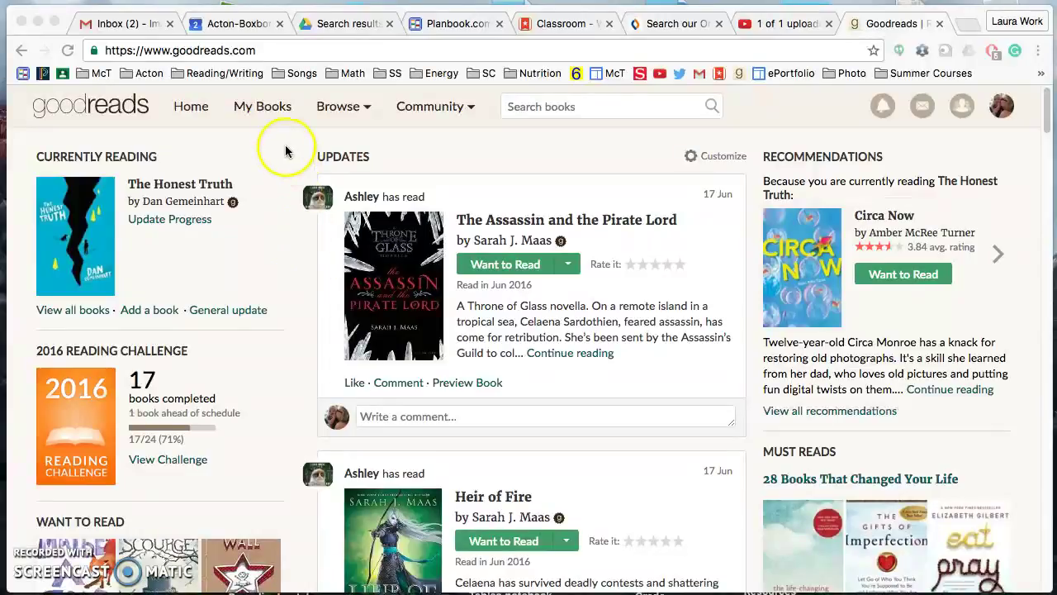
Step: Open Account Settings from the avatar menu at the top right of the home feed
click(191, 107)
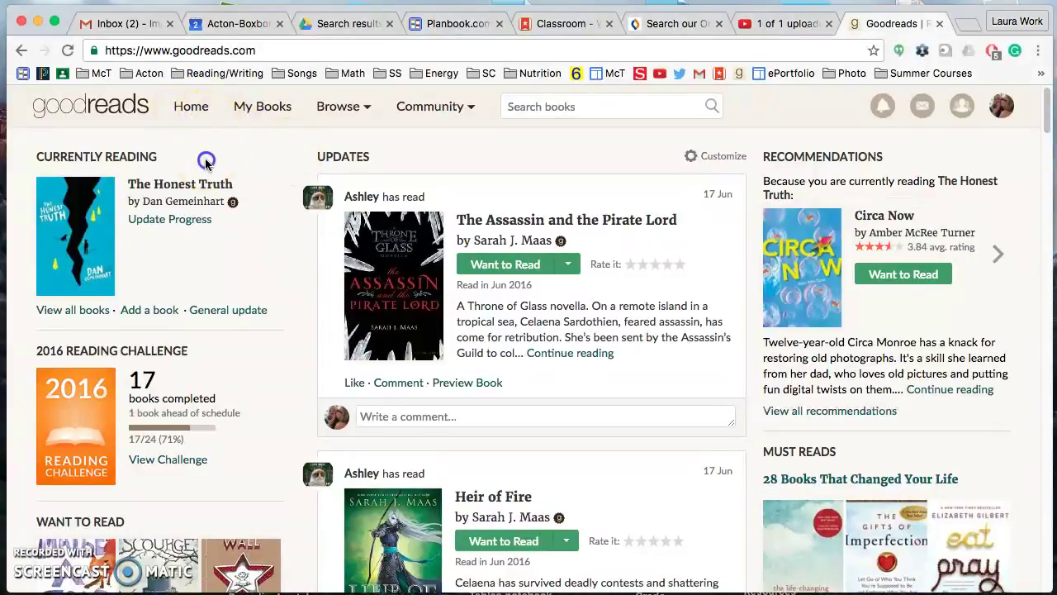
click(188, 112)
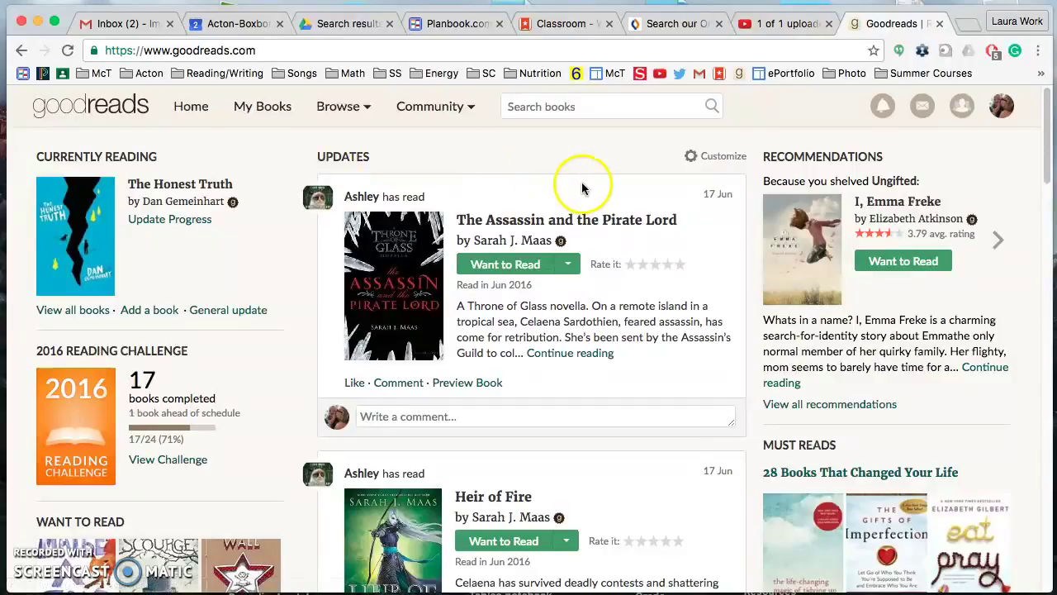
click(1001, 106)
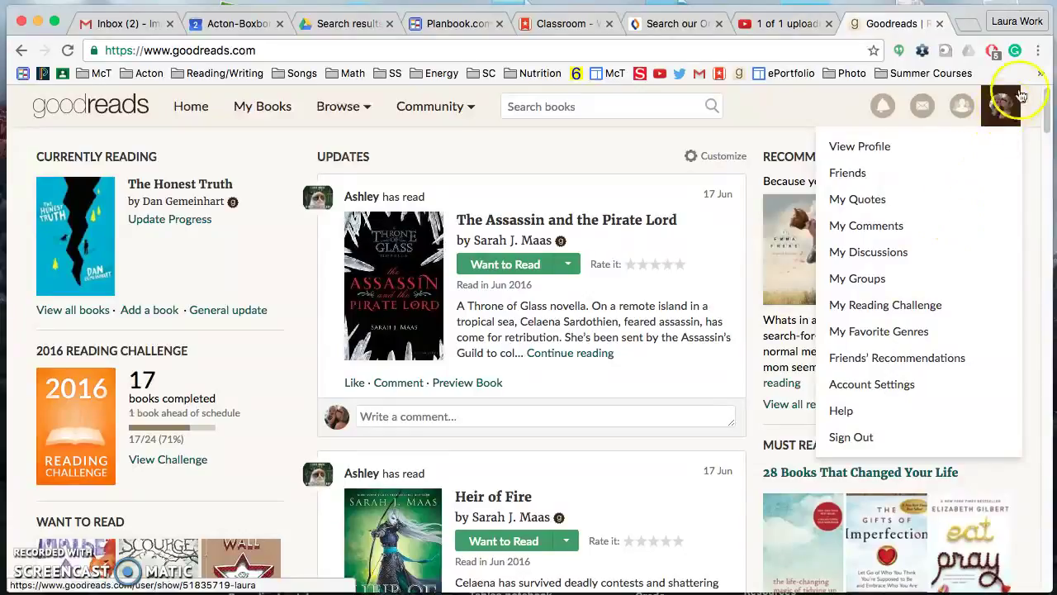
click(723, 125)
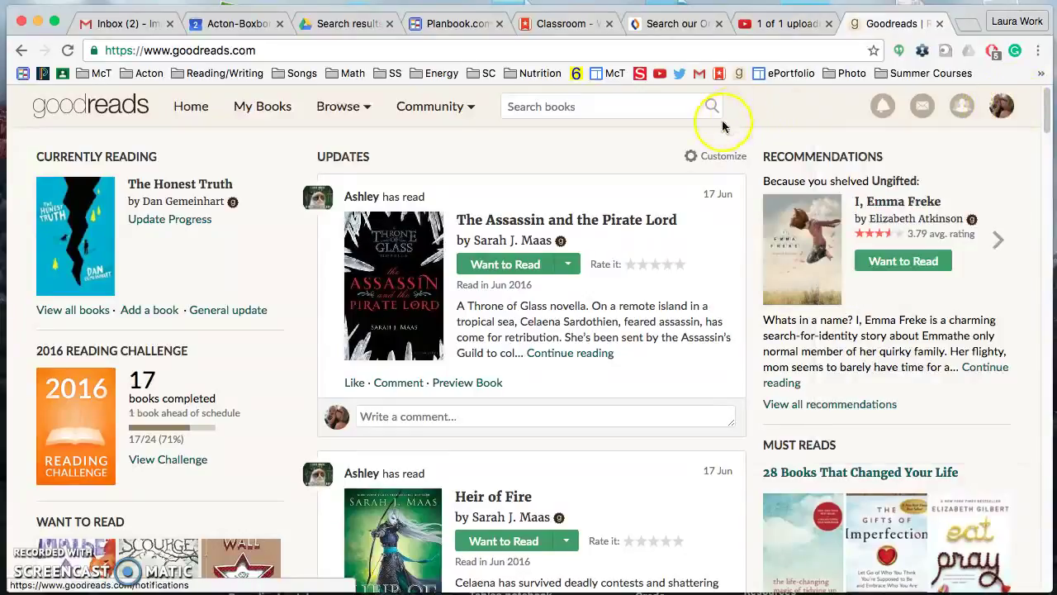
click(1008, 107)
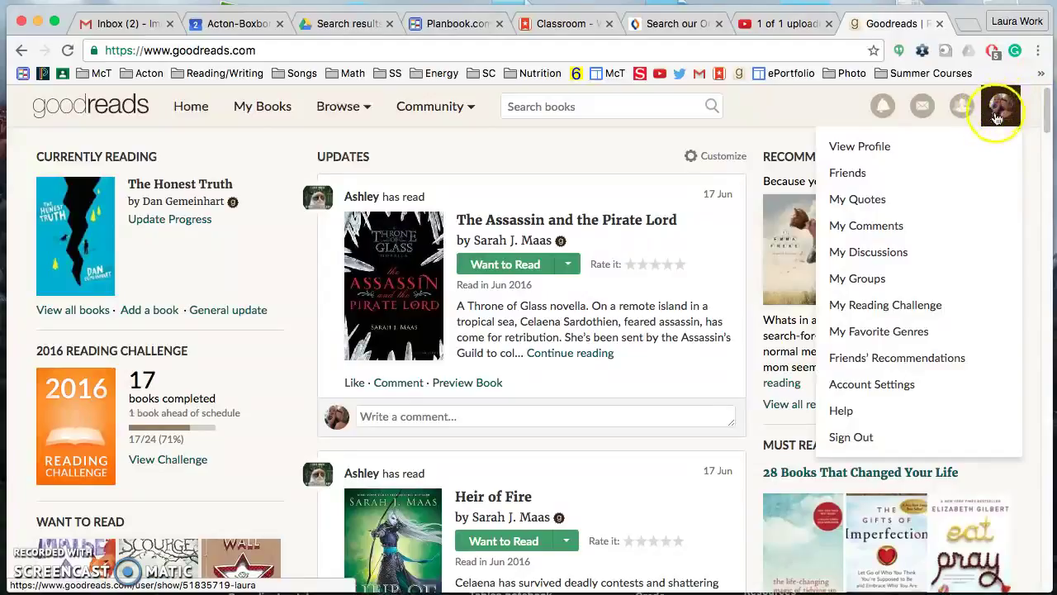
mouse_move(1006, 111)
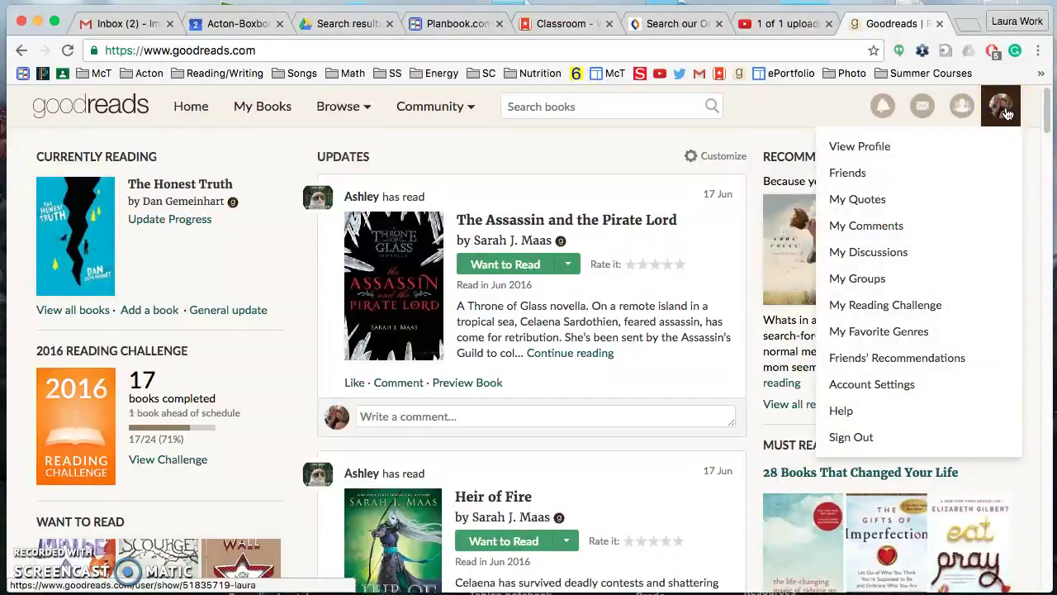
click(896, 392)
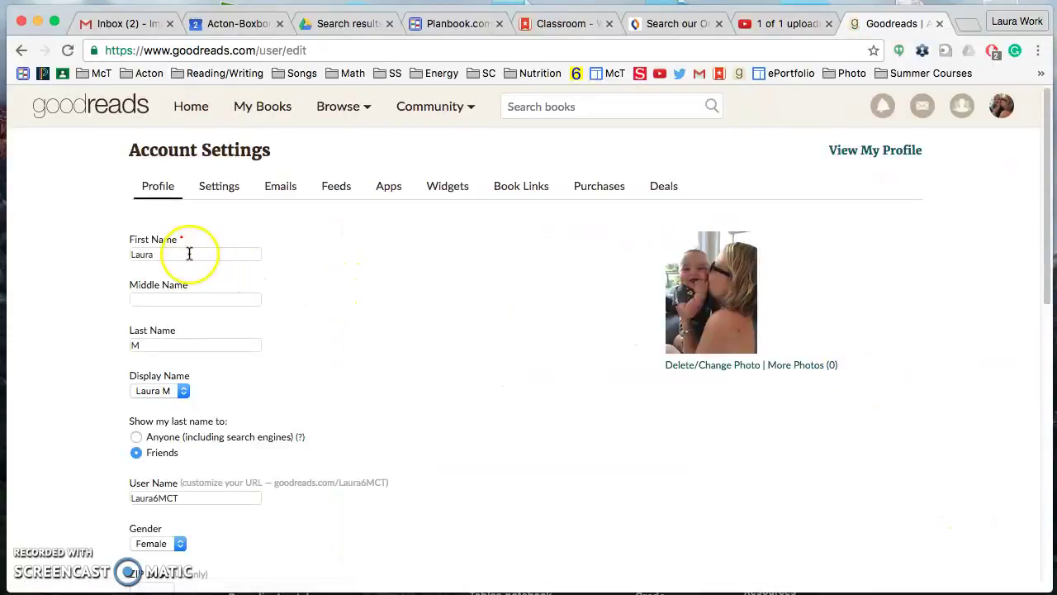
scroll(189, 250, down, 2)
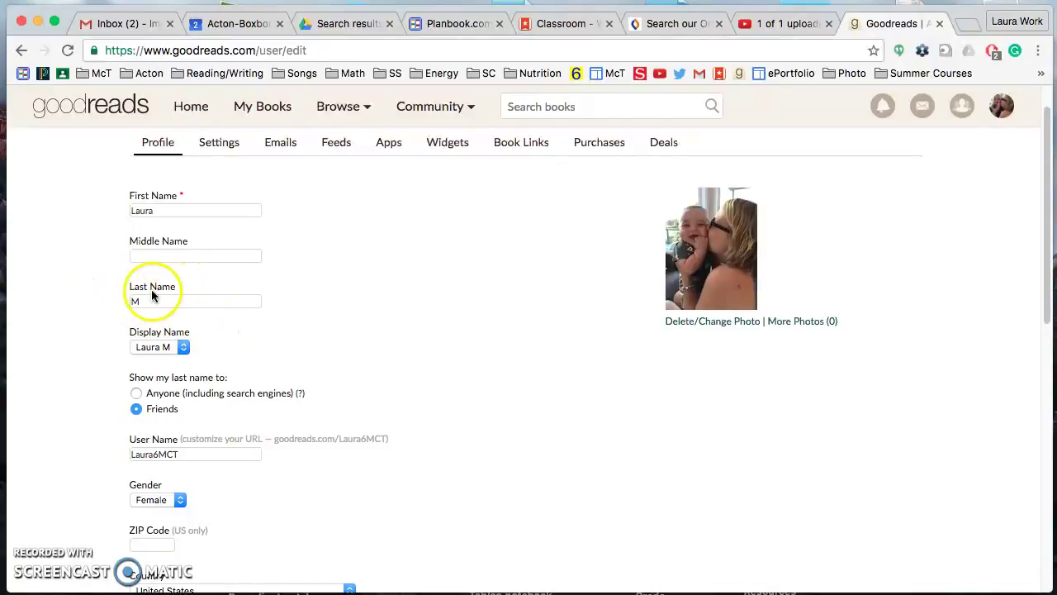
scroll(125, 312, down, 1)
scroll(124, 312, down, 3)
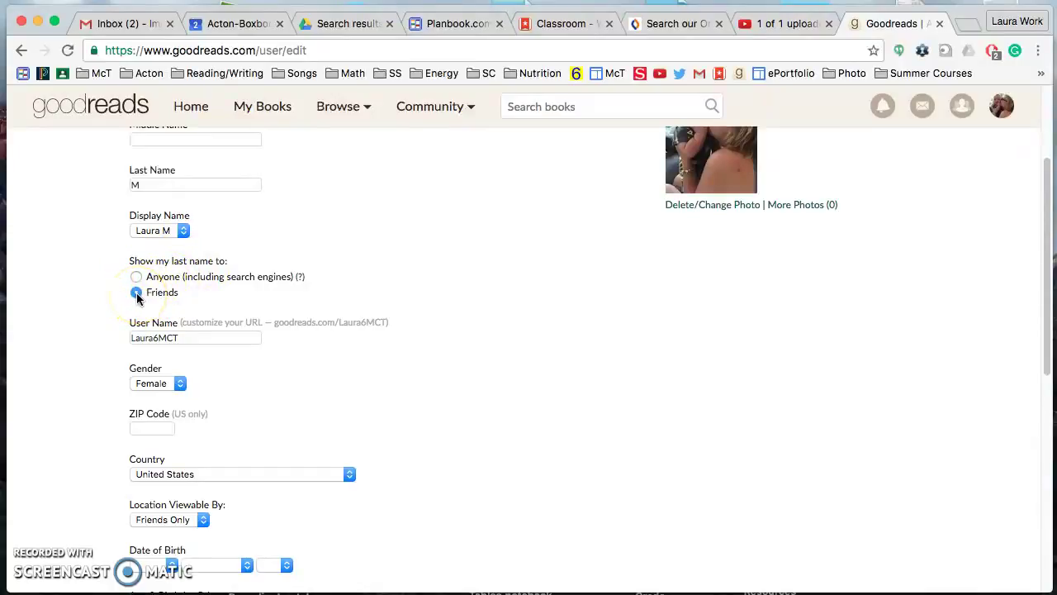
scroll(137, 299, down, 2)
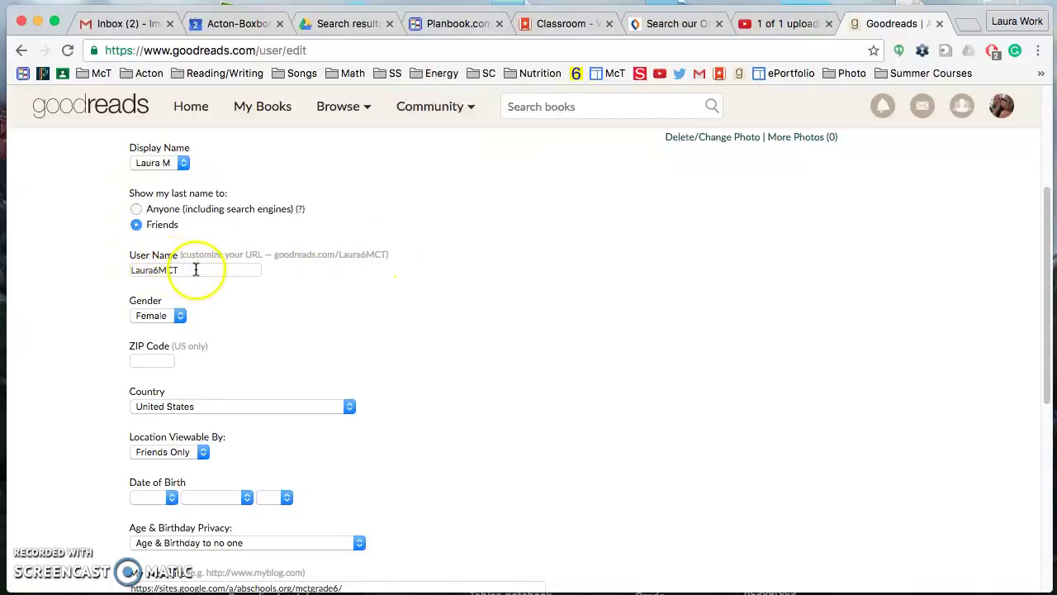
drag(194, 270, 104, 267)
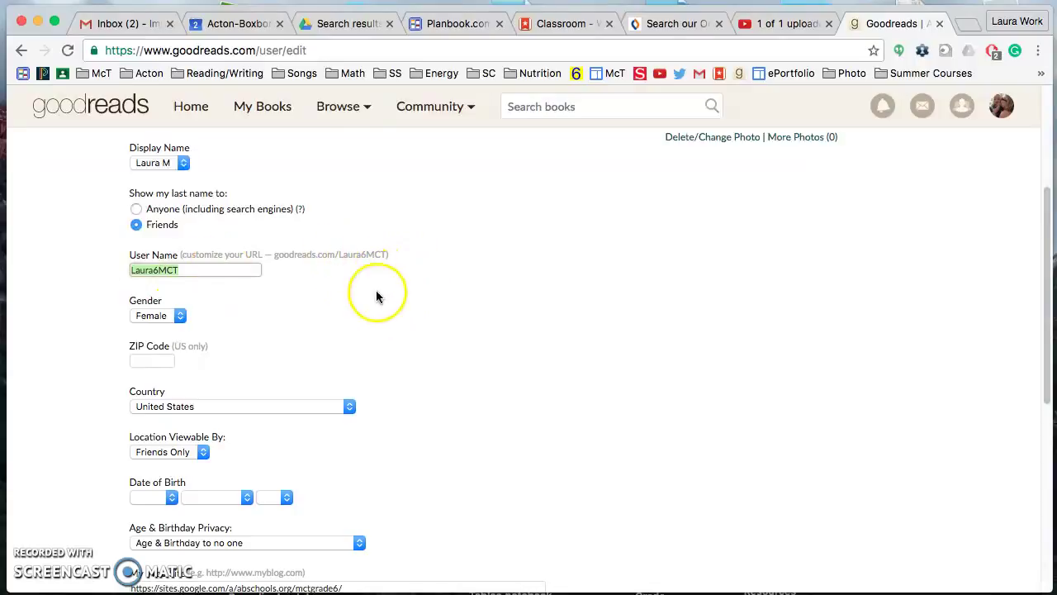
click(182, 271)
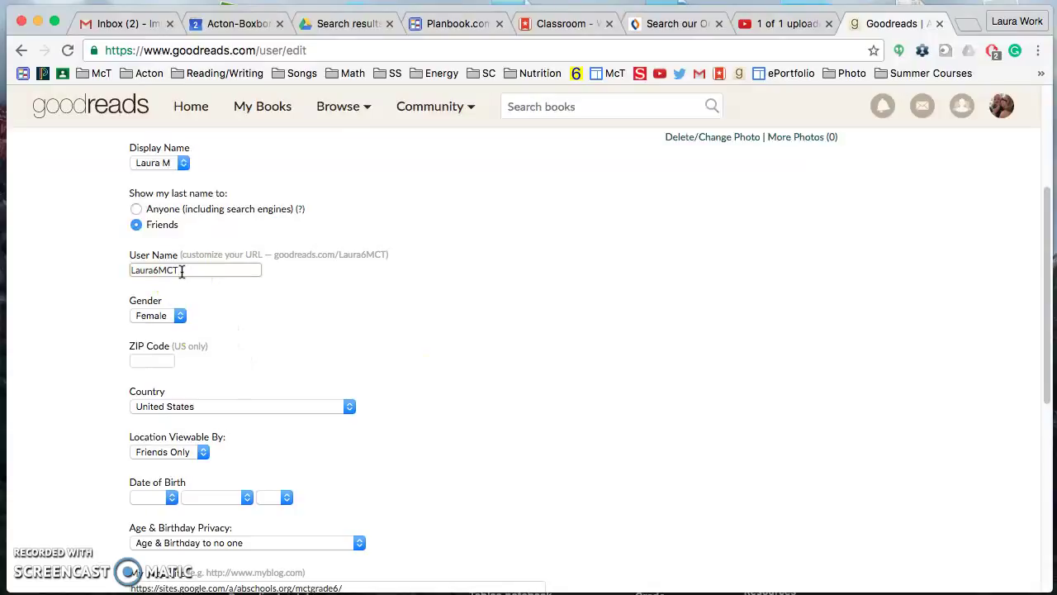
click(181, 279)
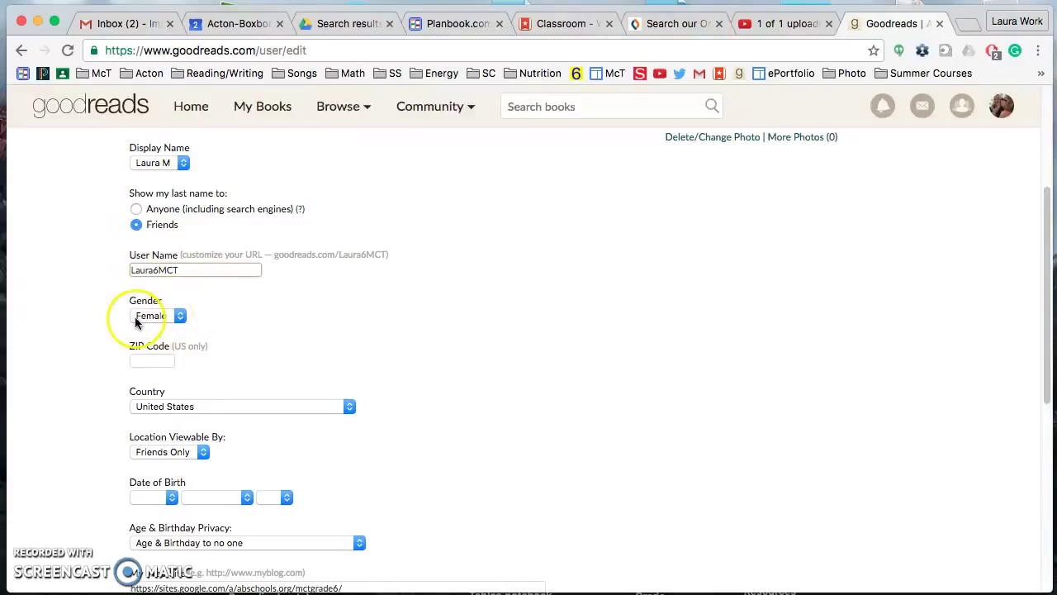
scroll(199, 335, down, 3)
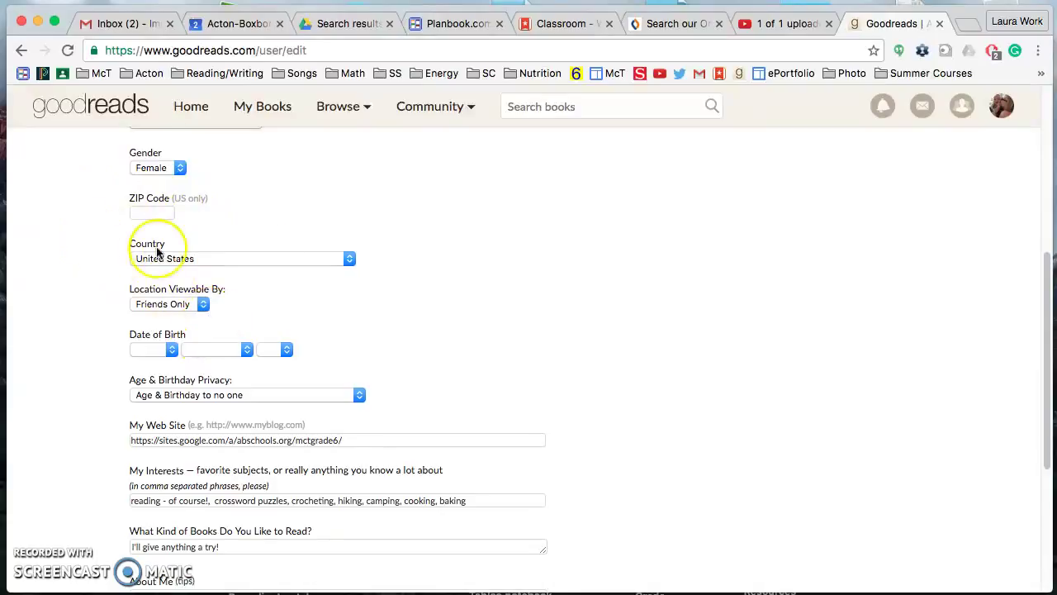
click(192, 304)
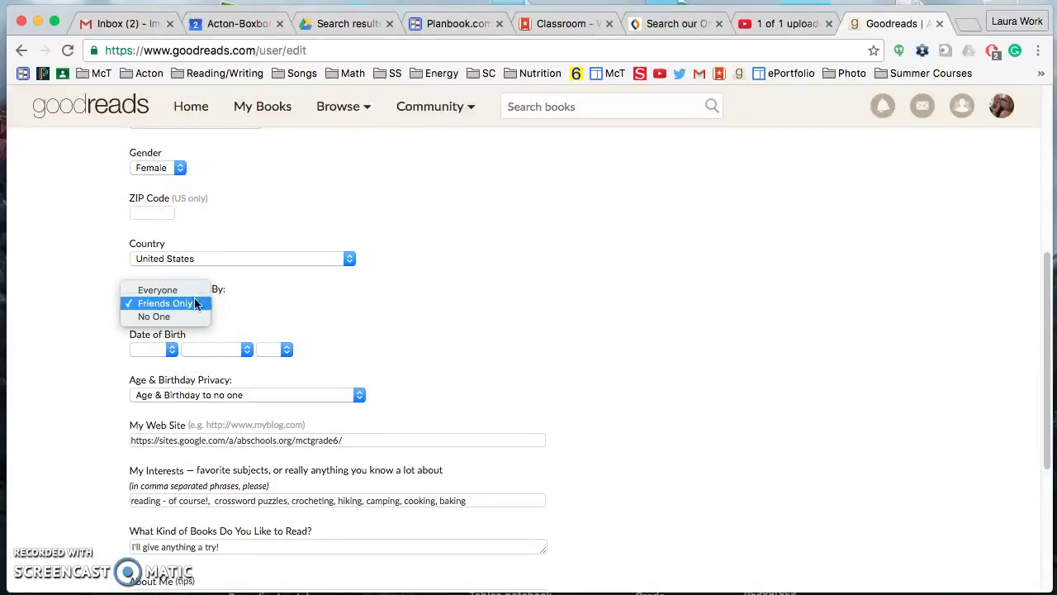
click(193, 304)
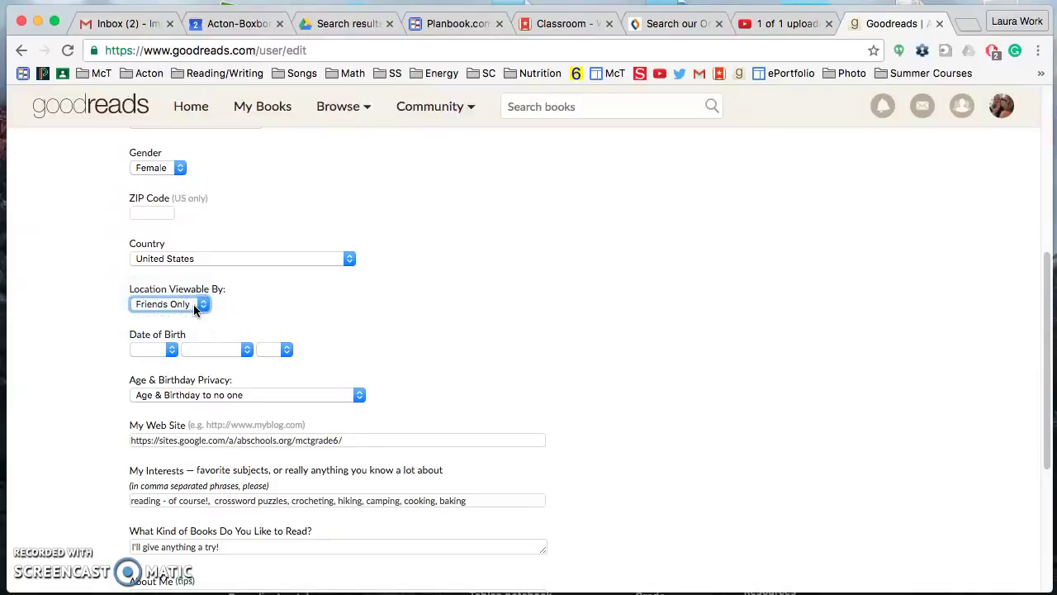
click(167, 348)
scroll(99, 278, down, 3)
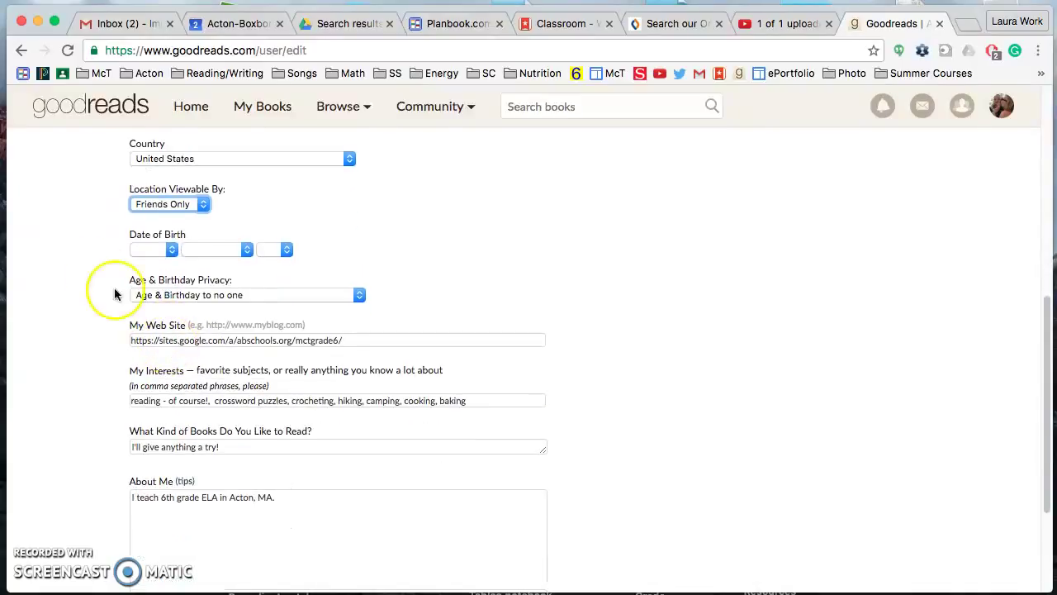
click(301, 296)
click(301, 295)
click(301, 296)
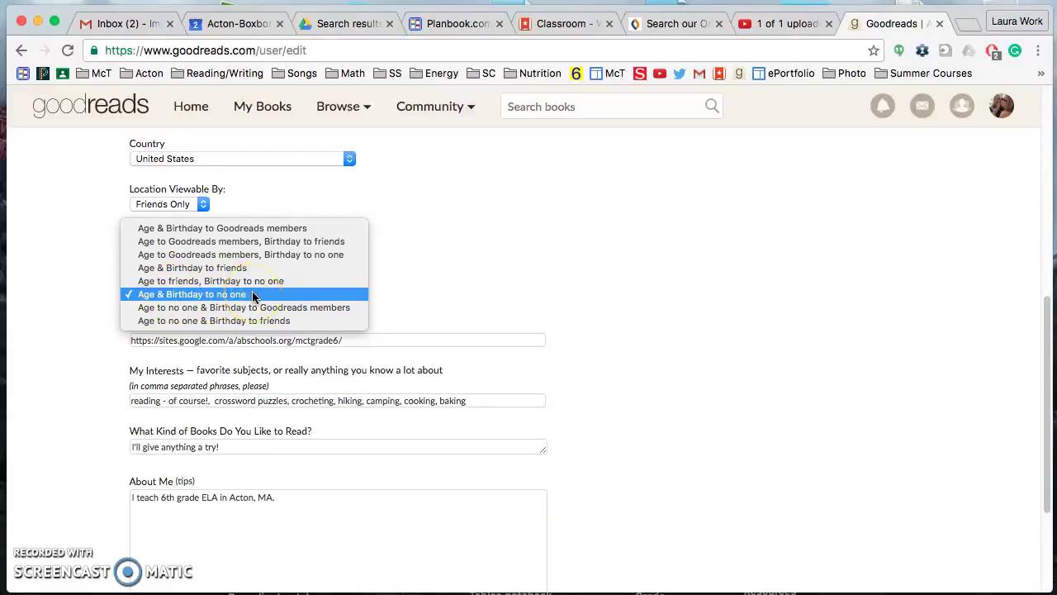
click(449, 290)
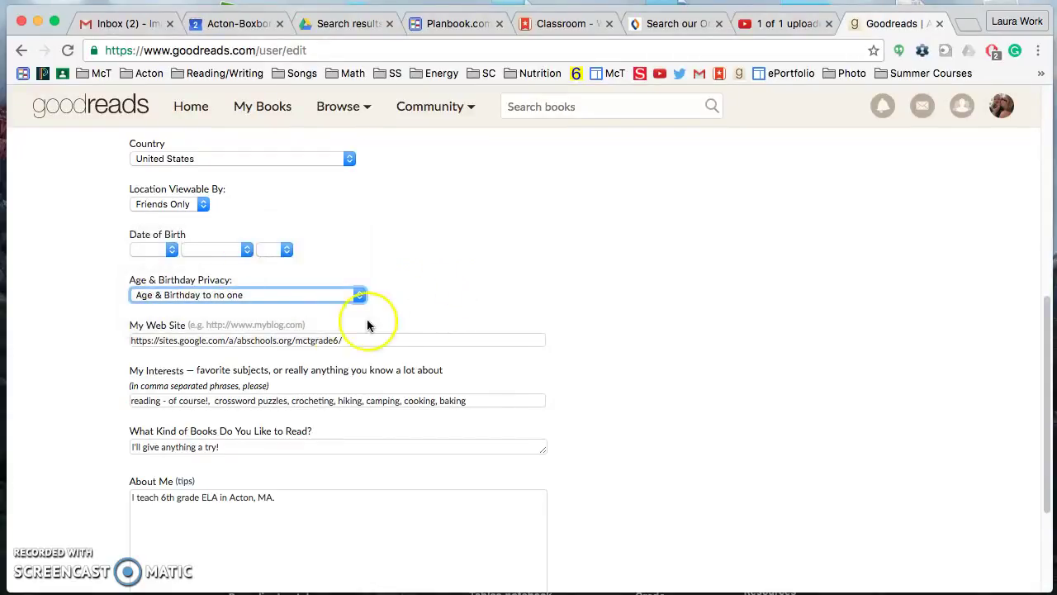
click(316, 342)
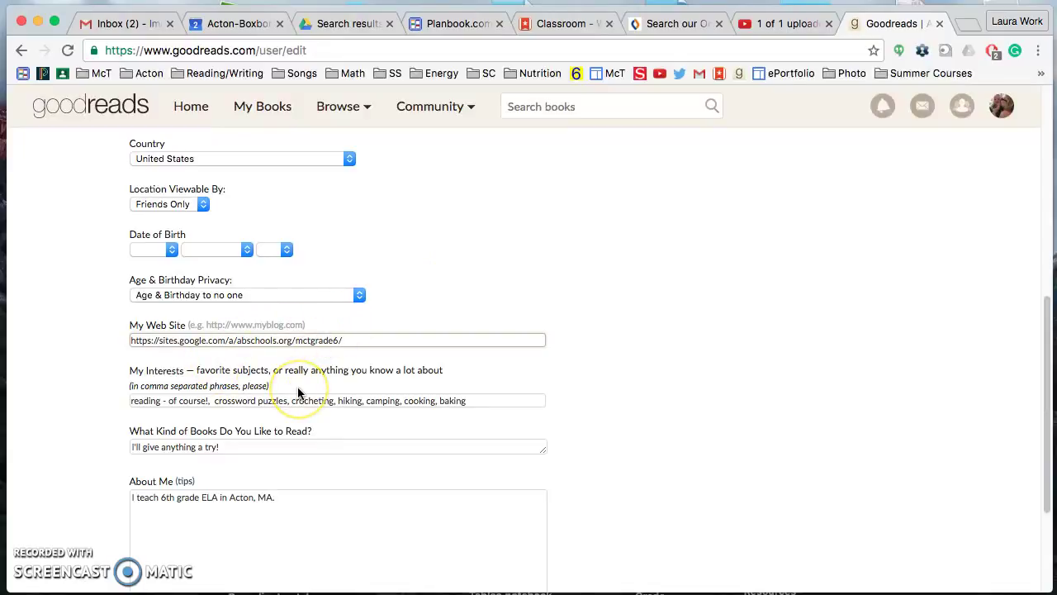
Step: Review the My Interests, favourite books and About Me fields, then save the profile settings
scroll(302, 388, down, 2)
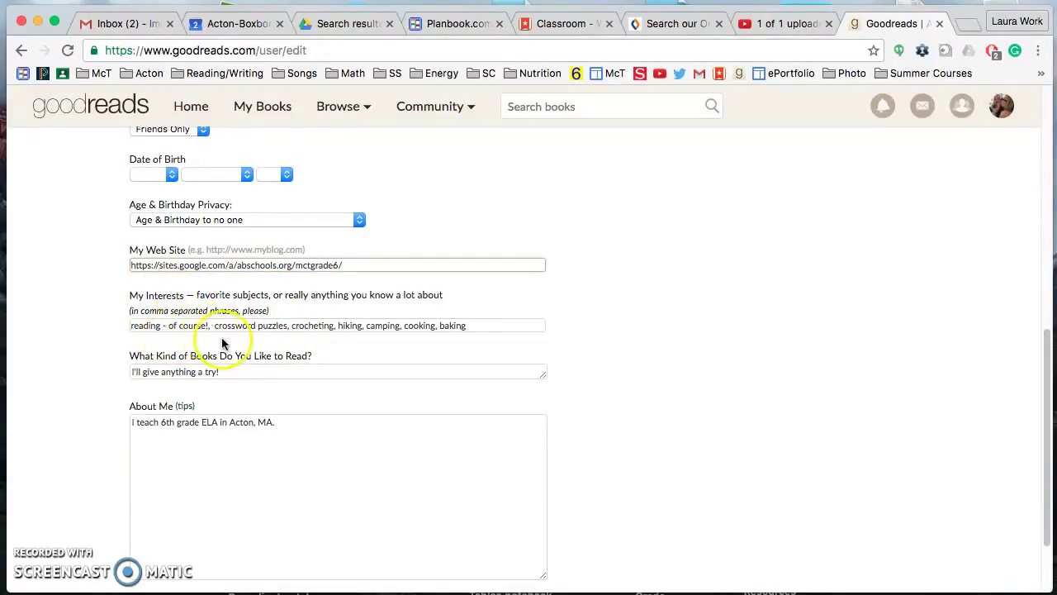
click(141, 326)
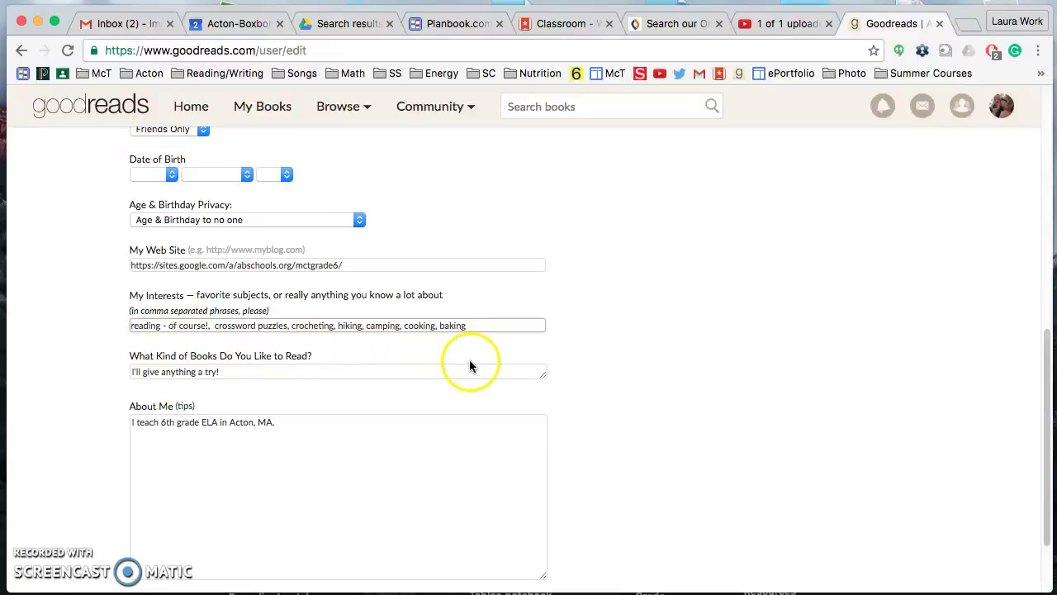
scroll(358, 363, down, 3)
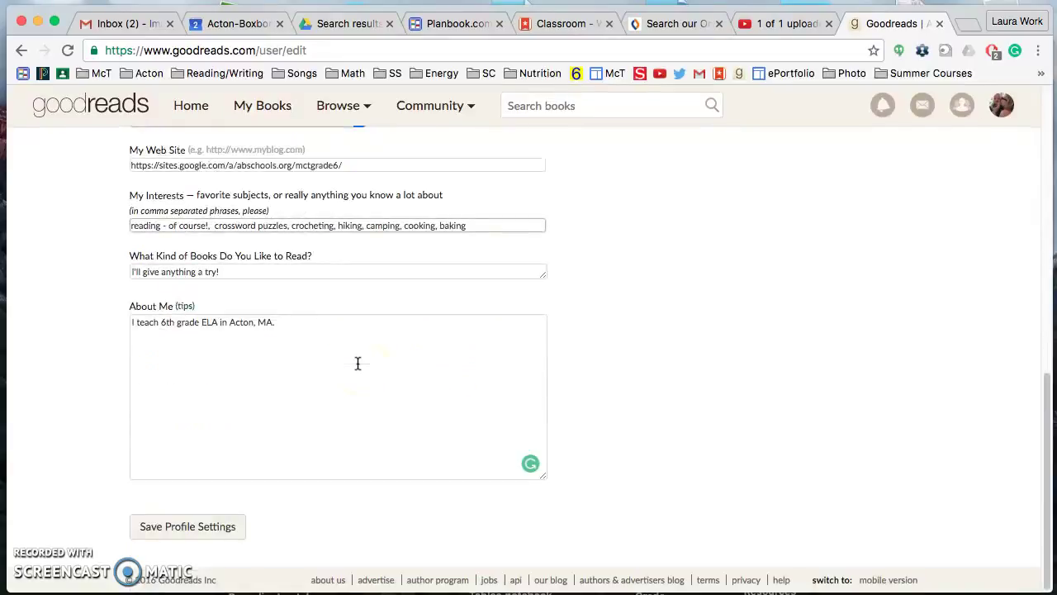
click(213, 264)
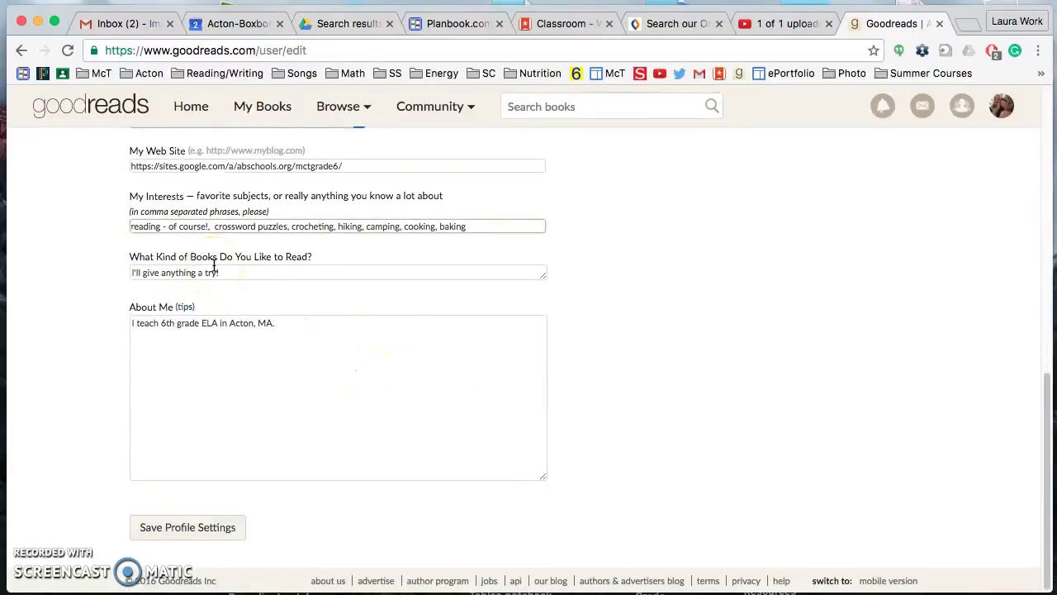
click(294, 276)
click(294, 275)
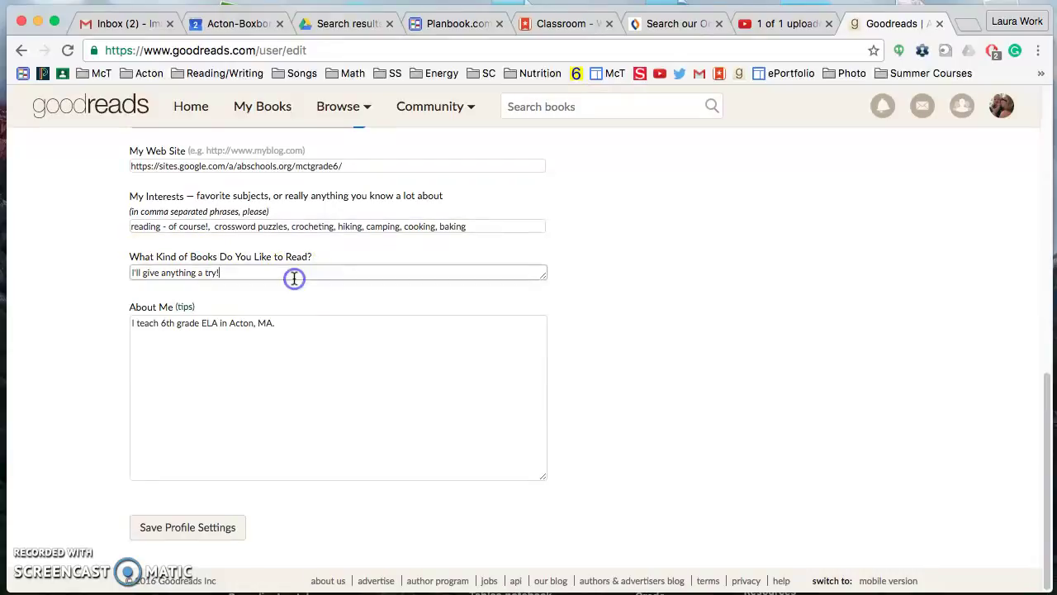
click(229, 361)
scroll(130, 166, up, 1)
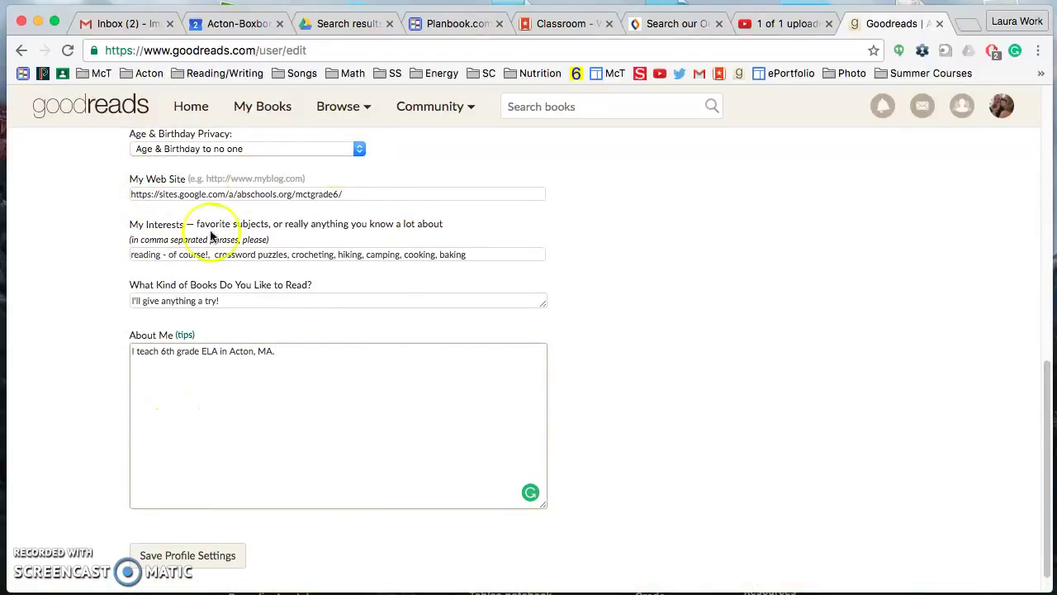
click(220, 565)
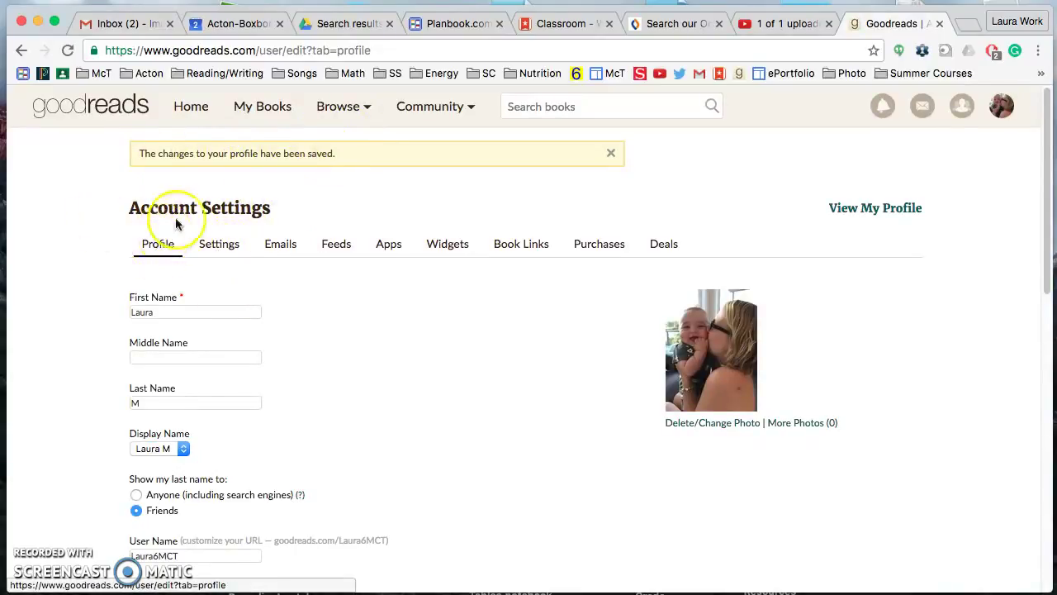
Step: Set profile viewing to 'just my friends' in the privacy settings
click(218, 247)
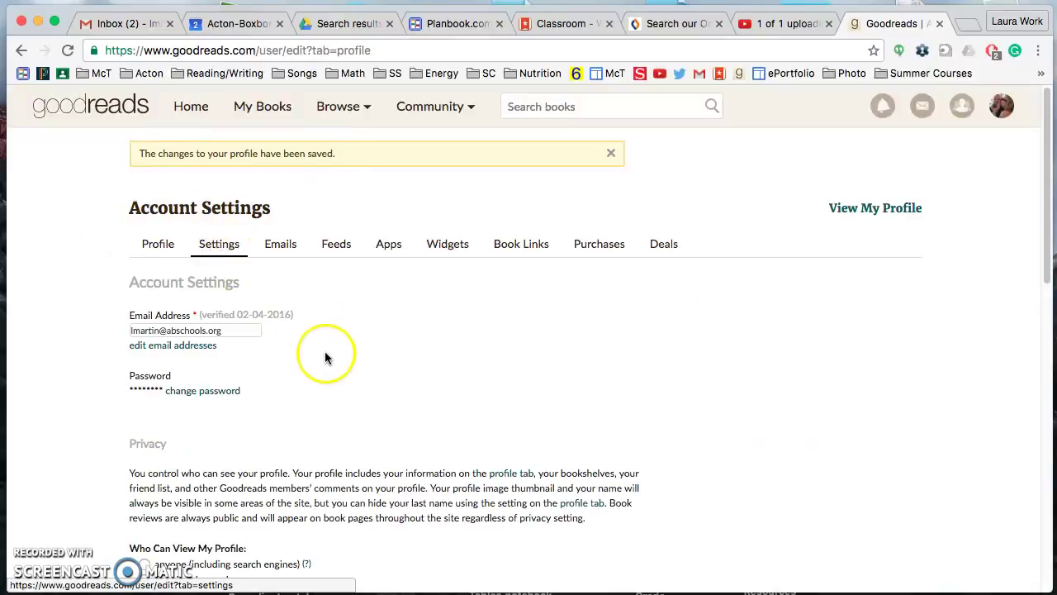
scroll(324, 357, down, 2)
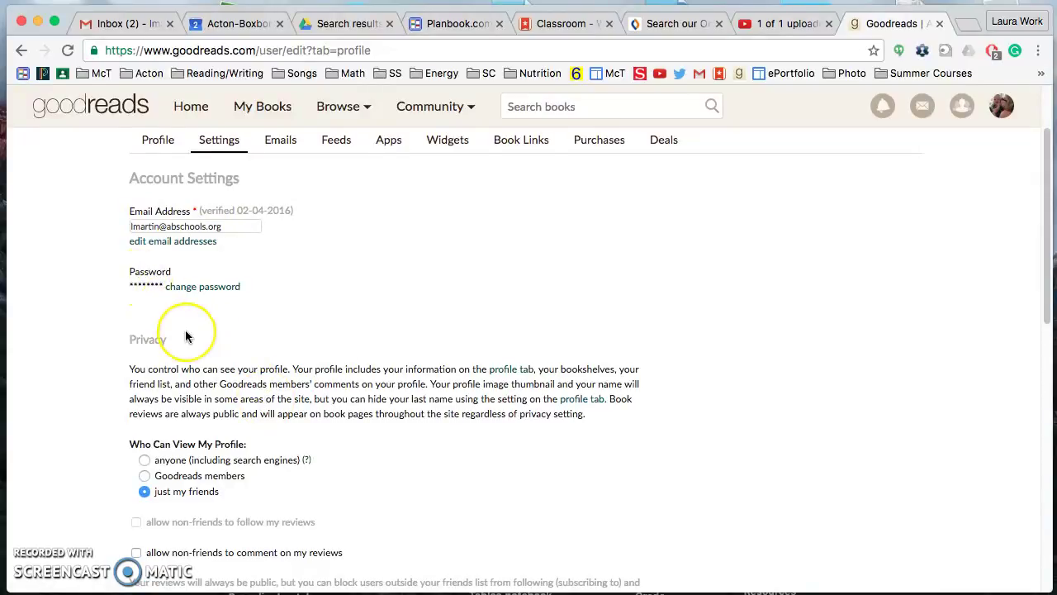
scroll(189, 333, down, 2)
scroll(187, 333, down, 2)
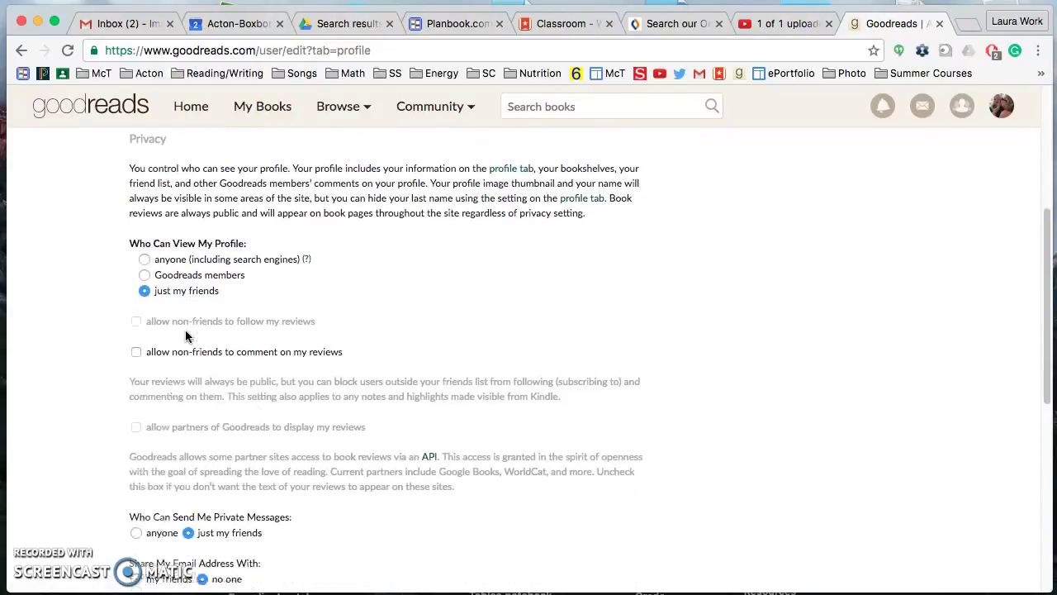
click(145, 296)
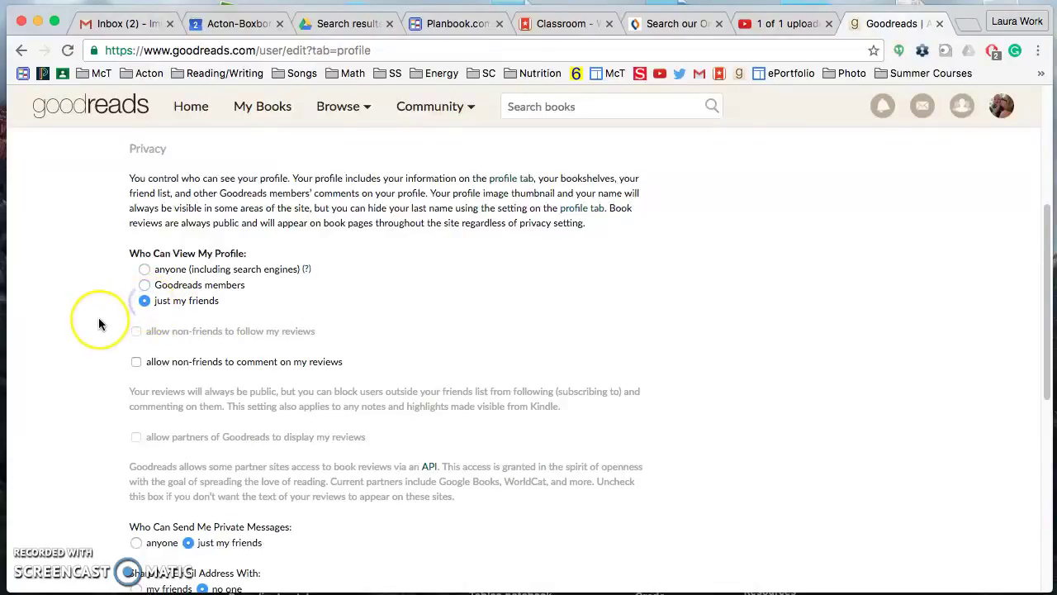
Step: Limit private messages to 'just my friends' and share the email address with 'no one'
scroll(98, 323, down, 2)
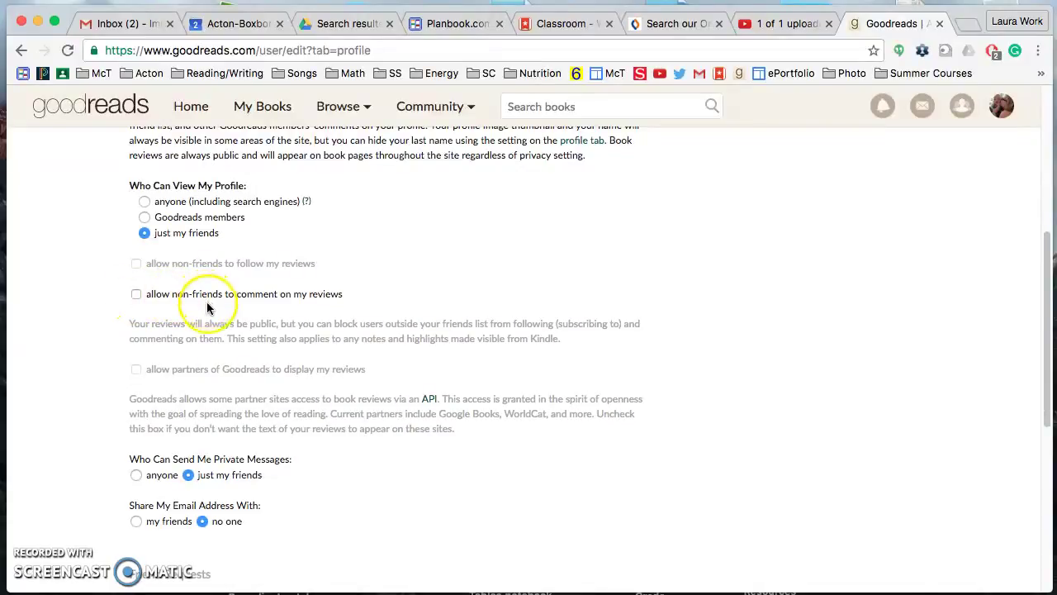
click(137, 304)
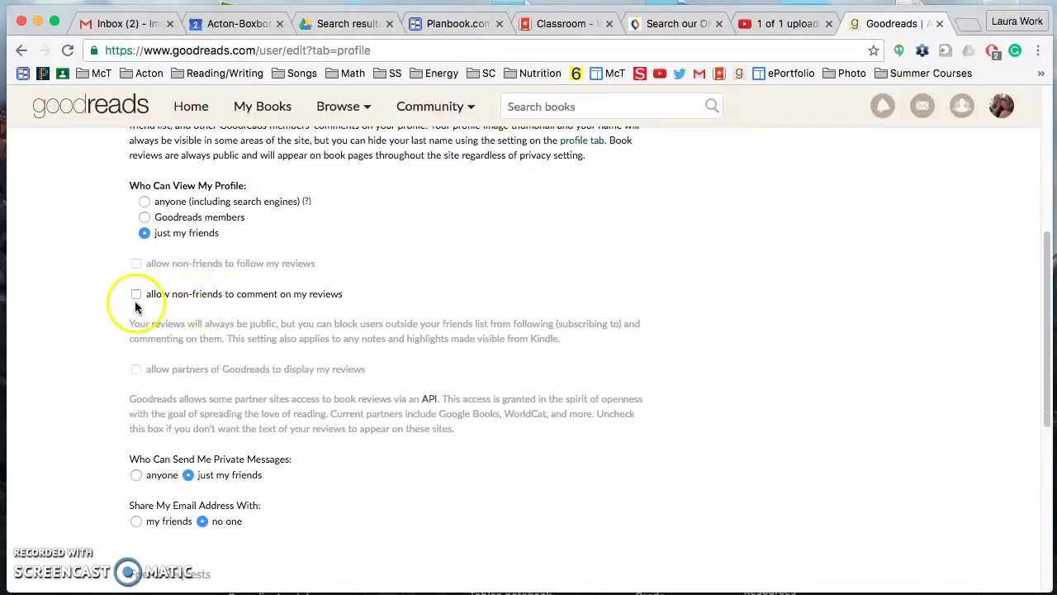
click(138, 360)
scroll(139, 363, down, 3)
scroll(139, 363, down, 4)
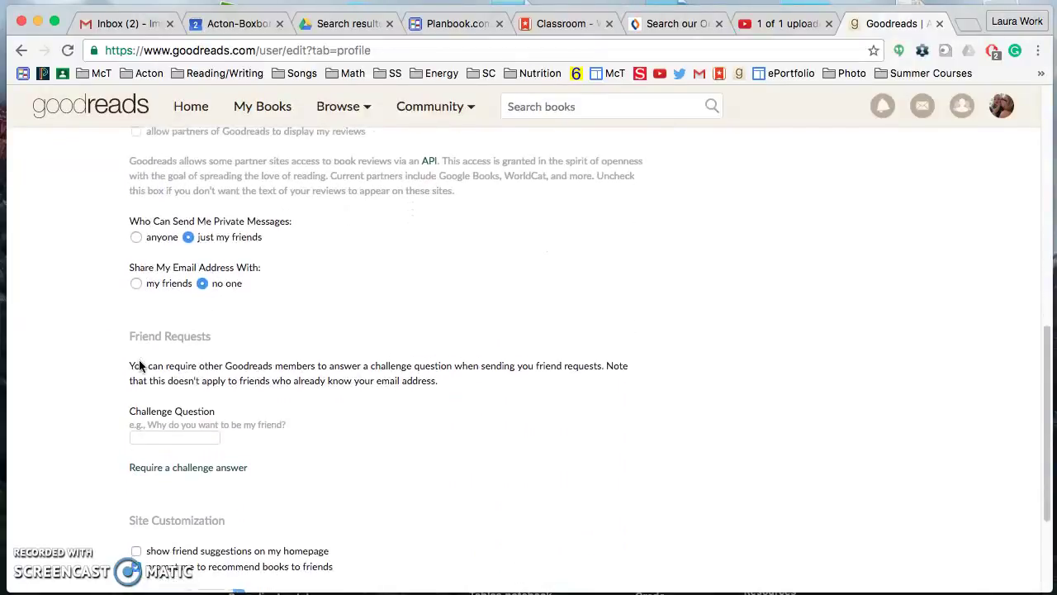
click(195, 221)
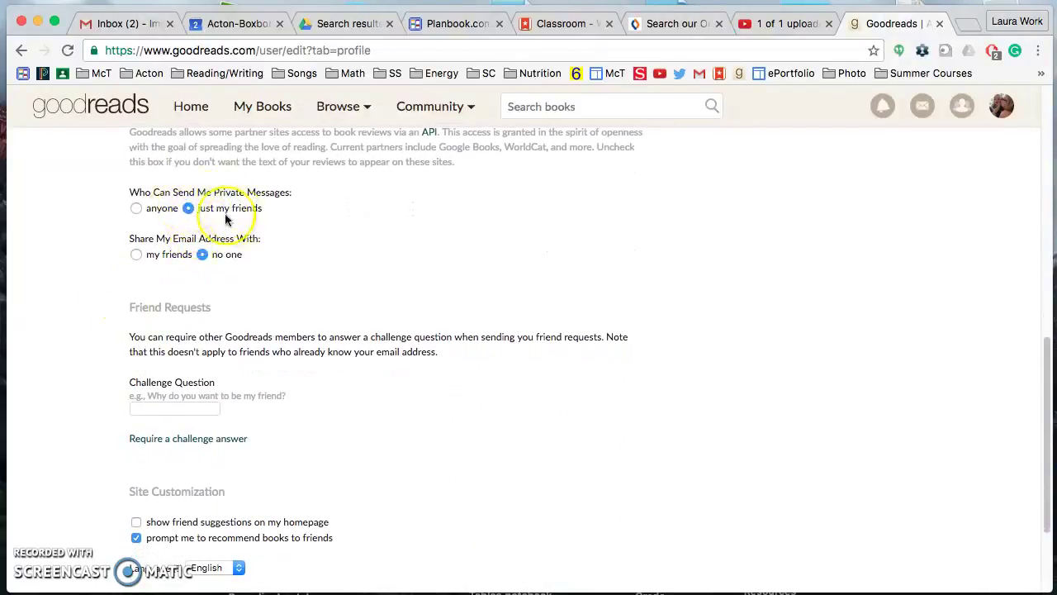
click(213, 214)
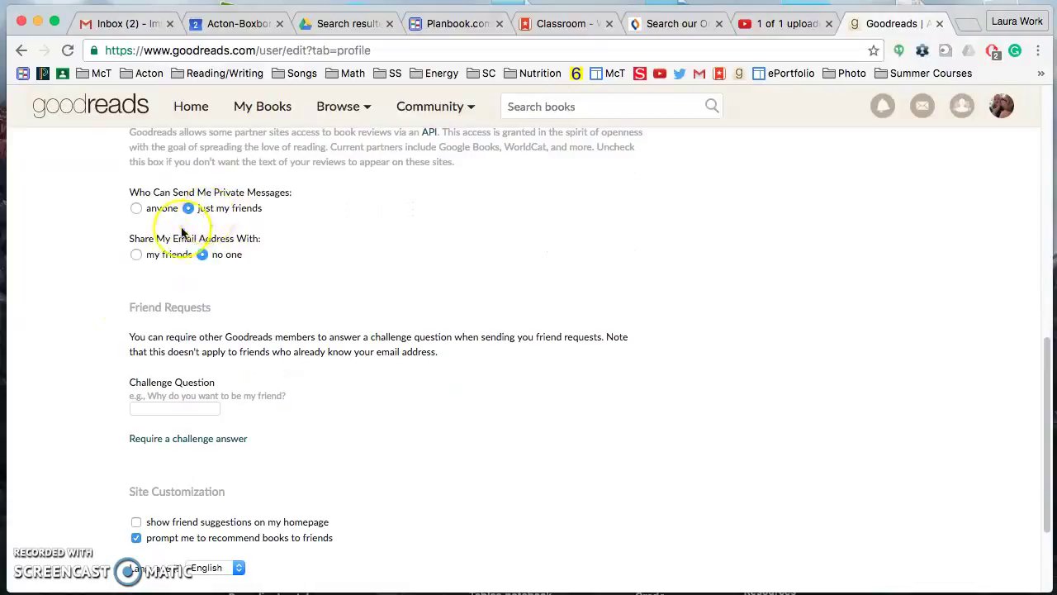
click(204, 257)
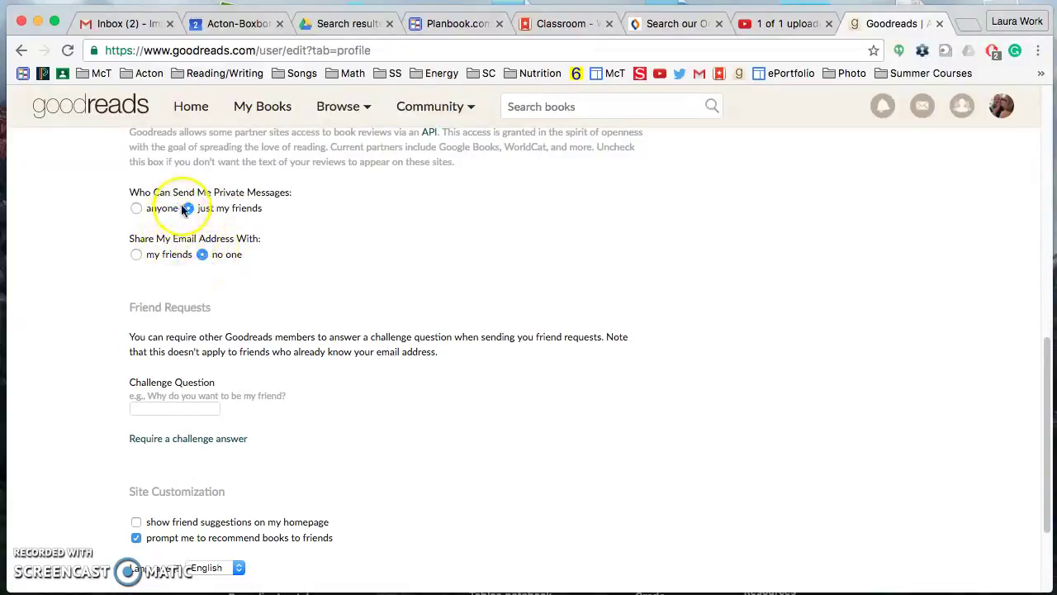
scroll(267, 331, down, 4)
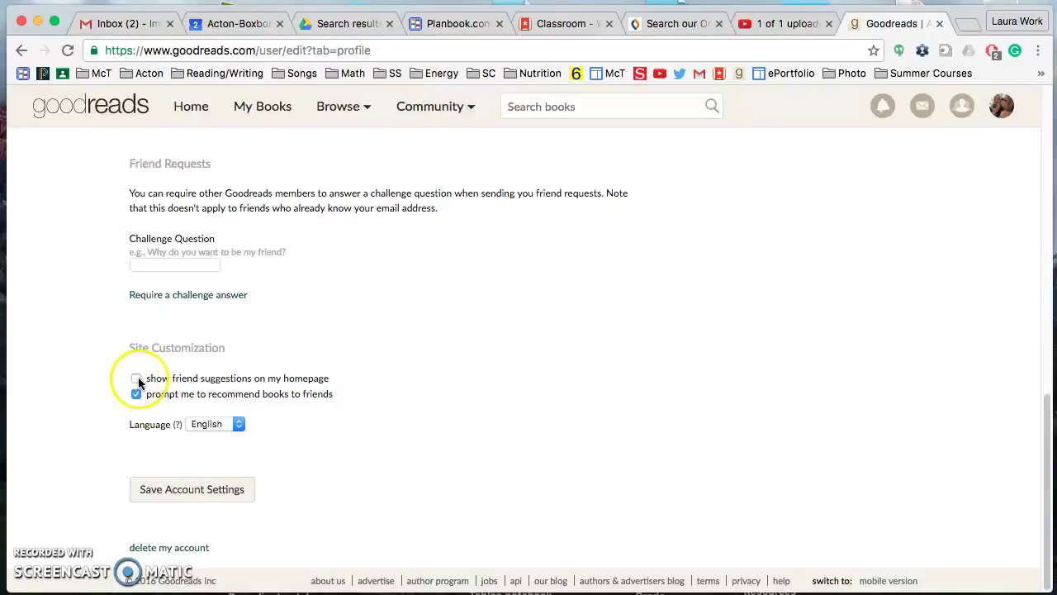
Step: Save the account settings with the friends-only privacy choices
click(161, 489)
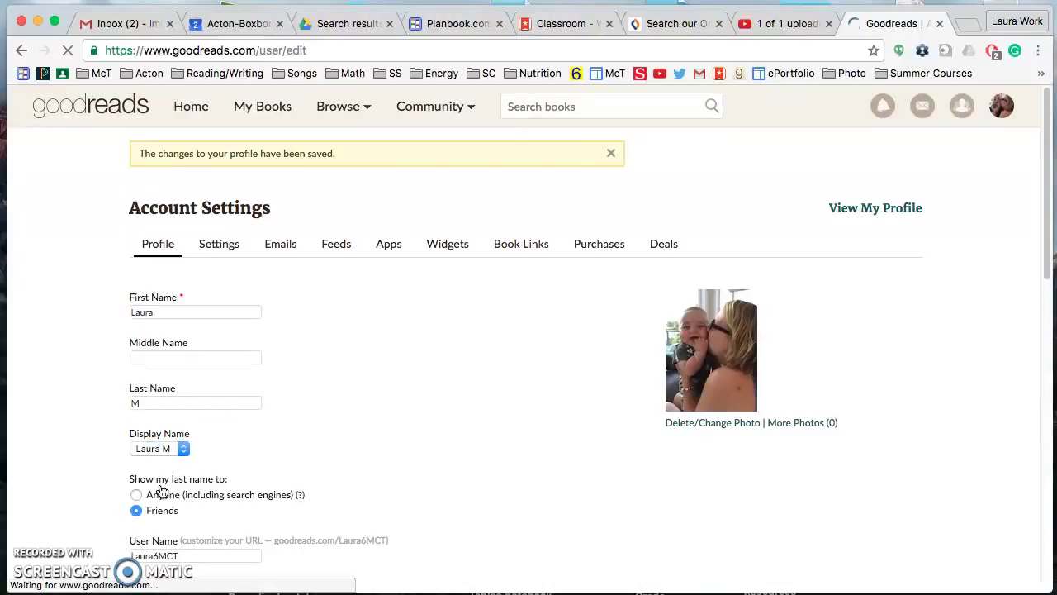
Step: Switch to the Emails section and scroll through the comment and action notification options
click(280, 252)
scroll(236, 382, down, 3)
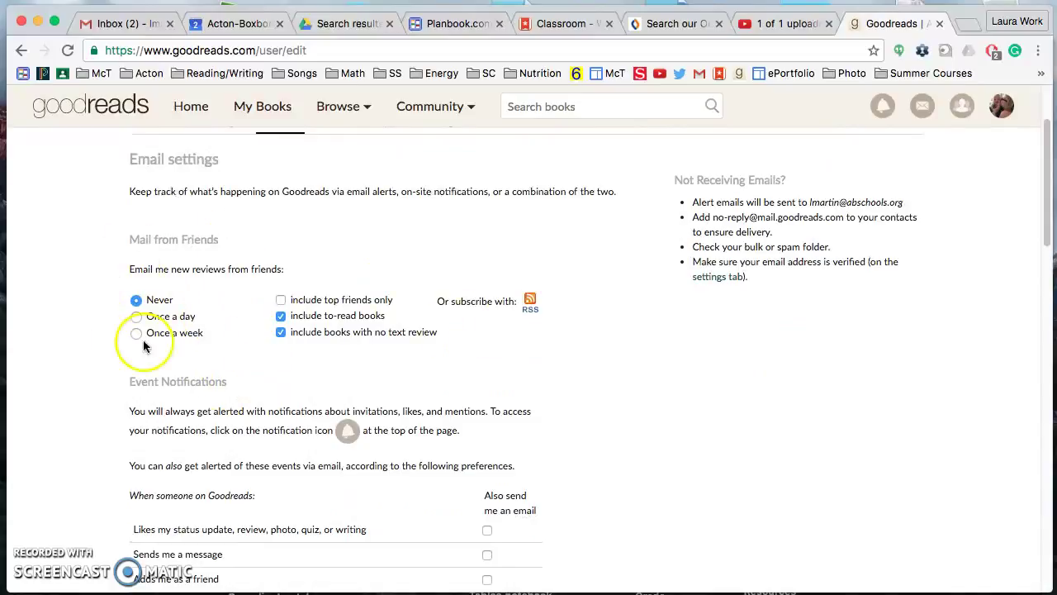
scroll(202, 375, down, 3)
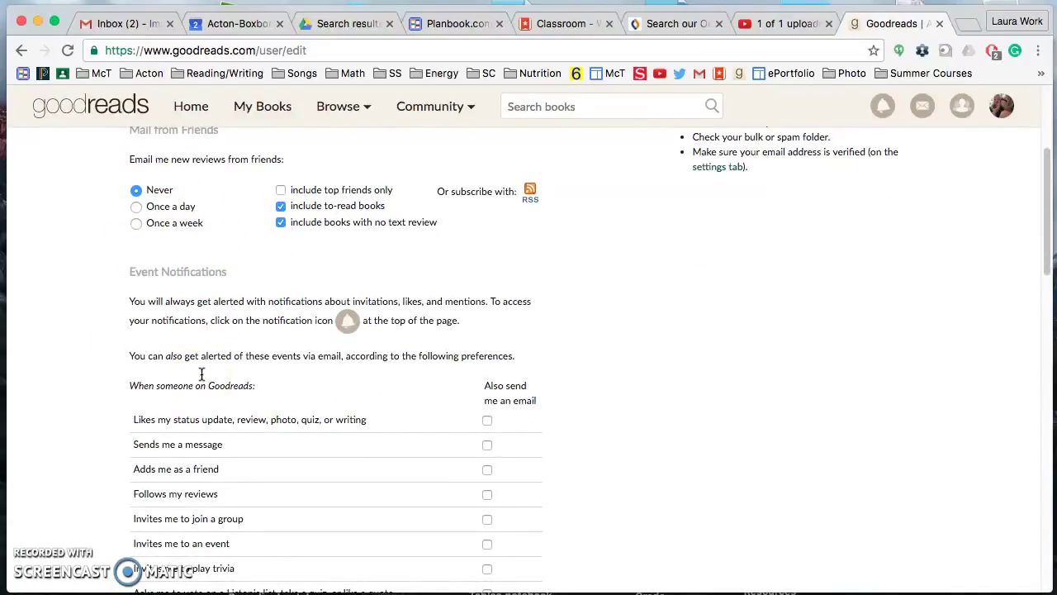
scroll(281, 248, up, 6)
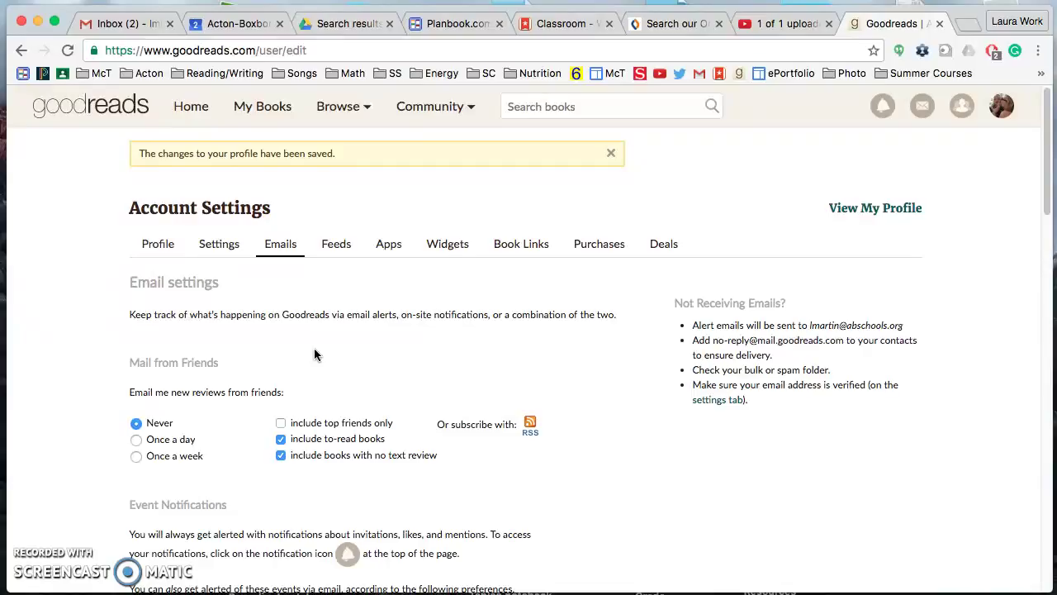
scroll(314, 355, down, 10)
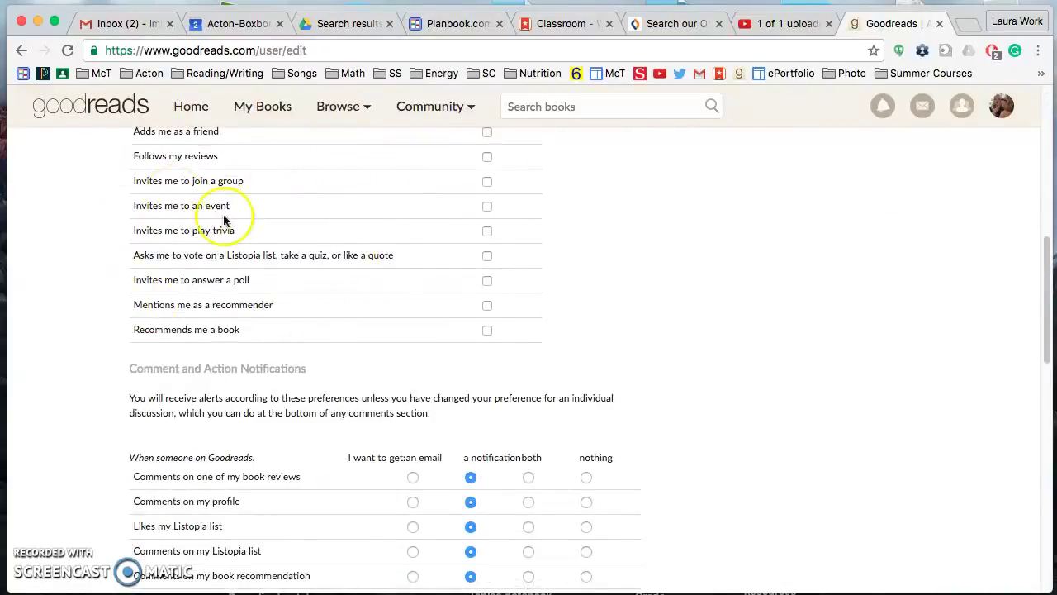
scroll(242, 212, down, 4)
scroll(242, 212, down, 1)
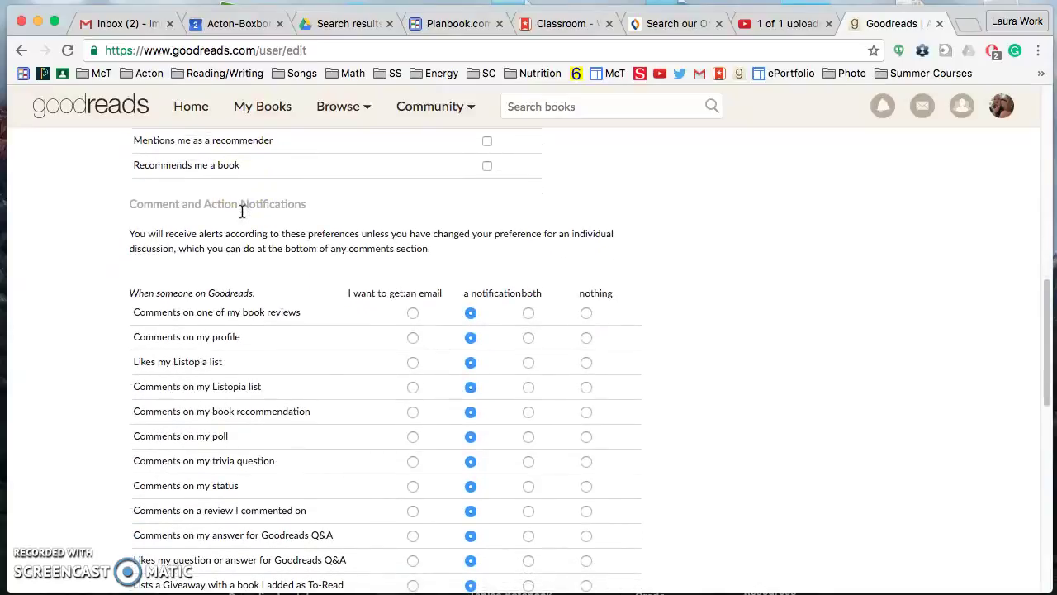
scroll(132, 237, down, 2)
scroll(131, 238, down, 2)
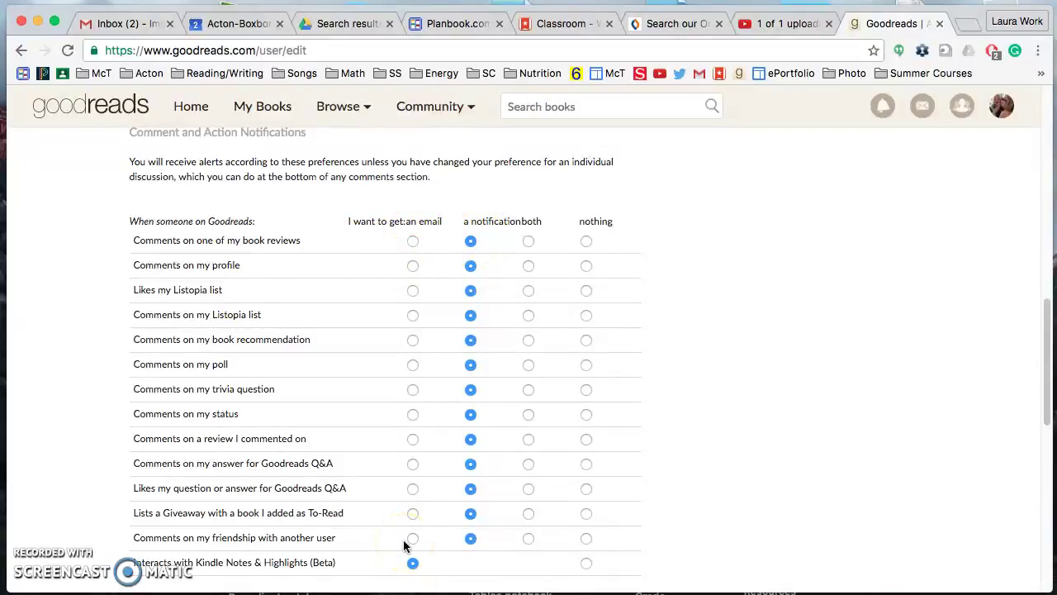
mouse_move(488, 221)
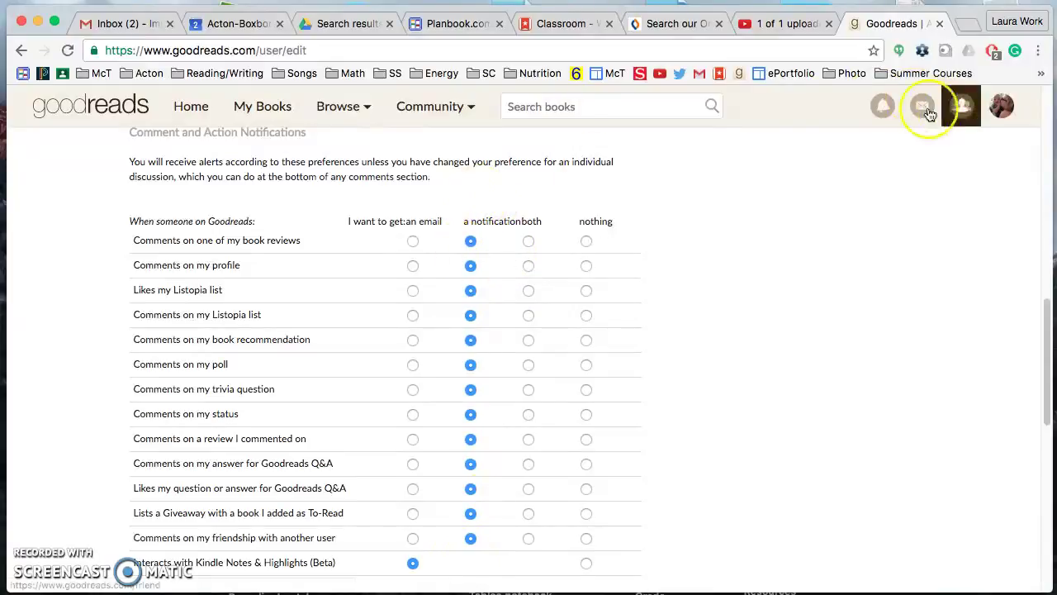
click(884, 110)
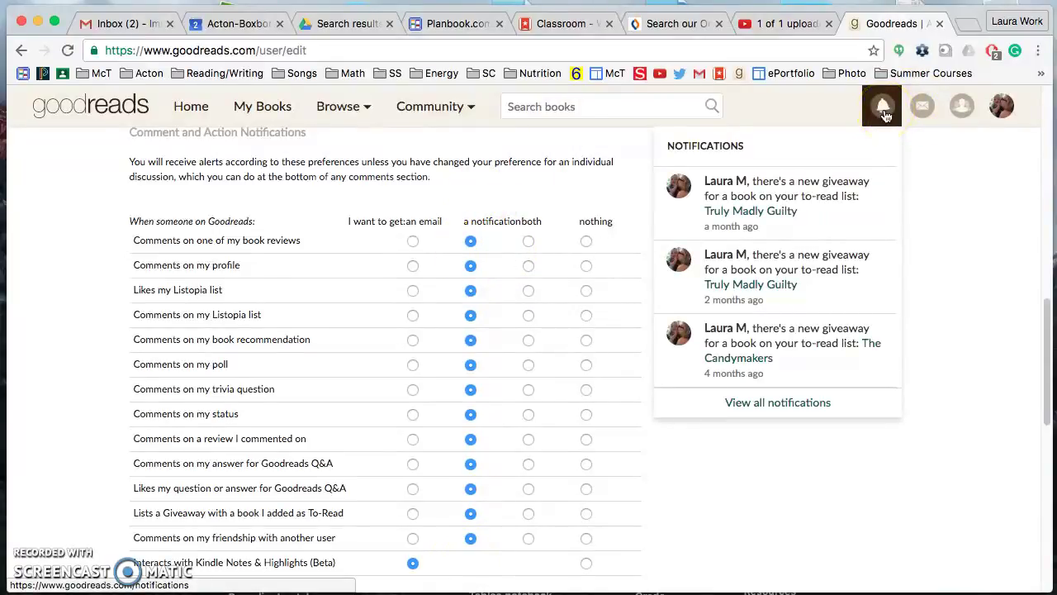
click(884, 112)
click(882, 109)
click(881, 109)
click(881, 107)
click(883, 115)
click(885, 116)
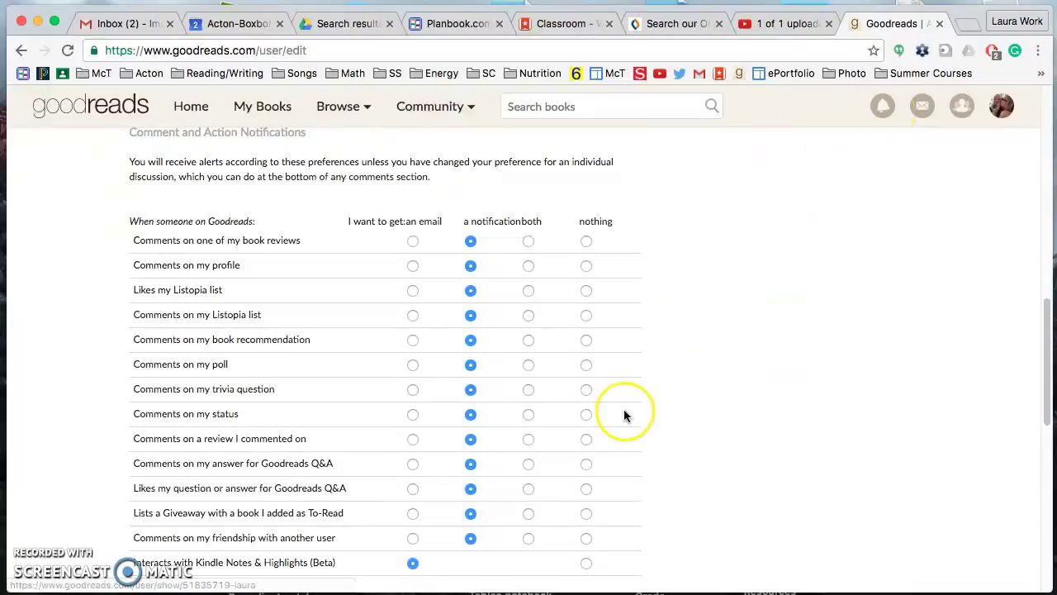
Step: Turn off emails about new books from followed authors and save the email settings
scroll(624, 409, down, 5)
scroll(623, 409, down, 2)
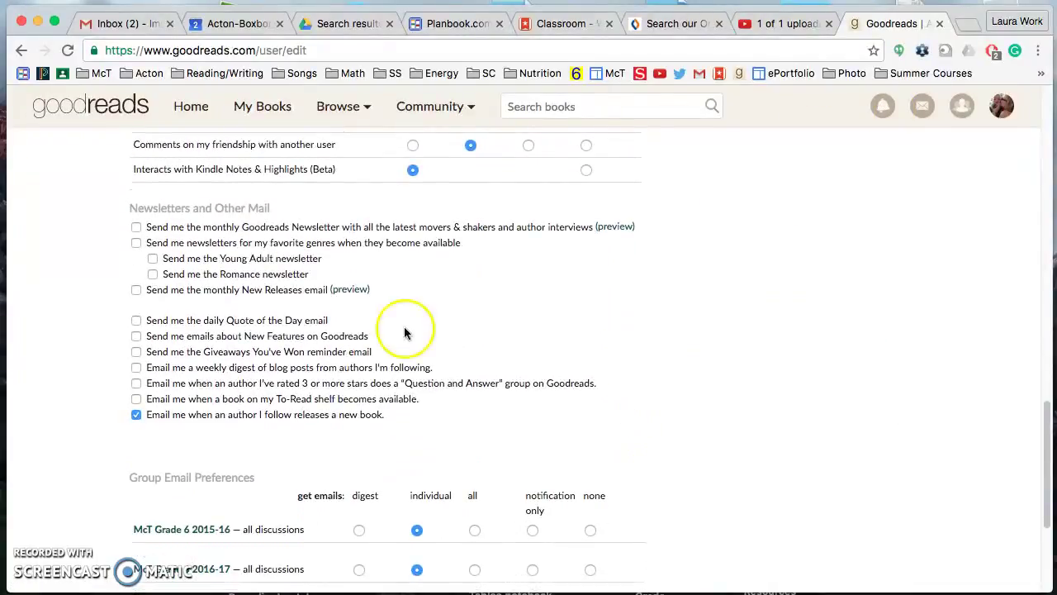
click(136, 414)
scroll(96, 359, down, 1)
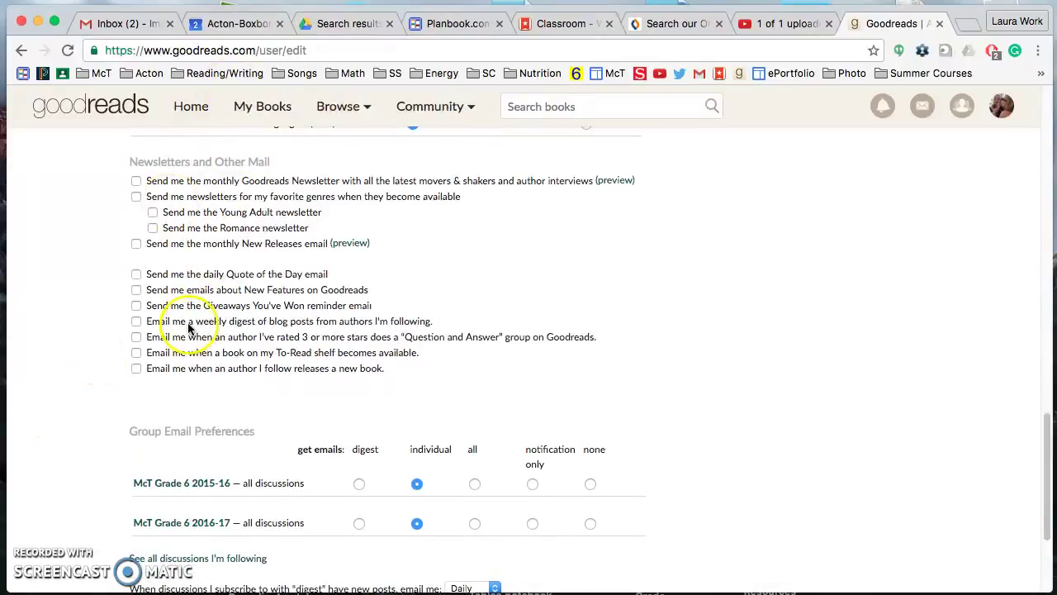
scroll(192, 329, down, 5)
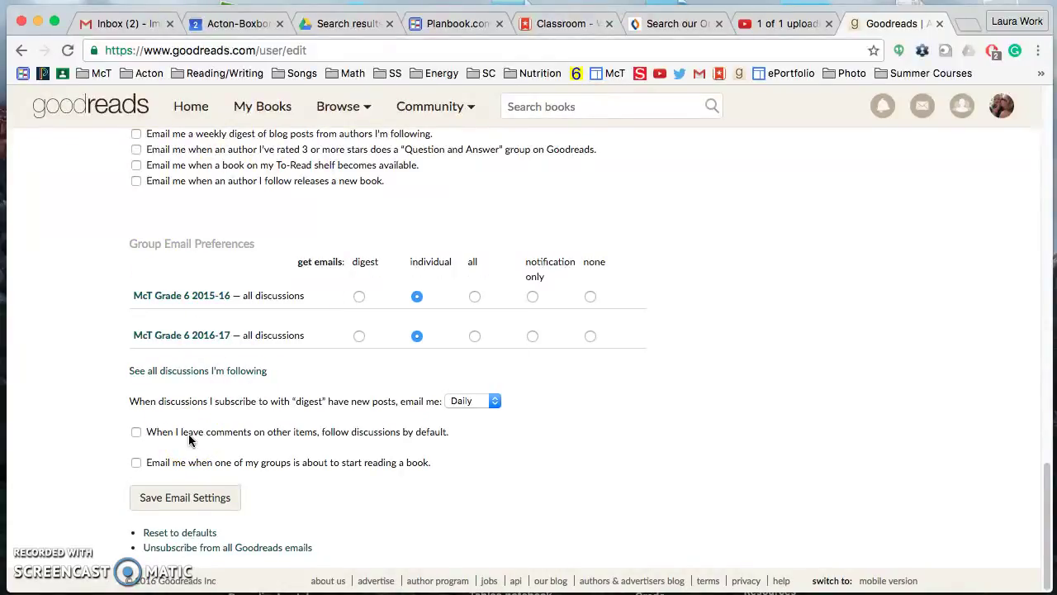
click(173, 505)
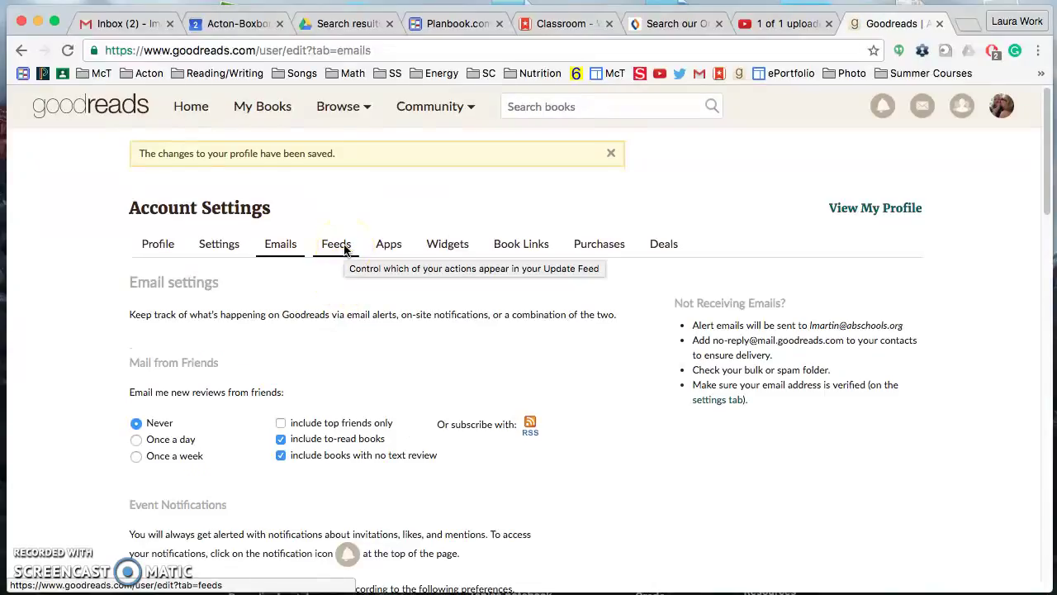
Step: In Feeds, leave every update-feed activity checked and save the feed settings
click(330, 248)
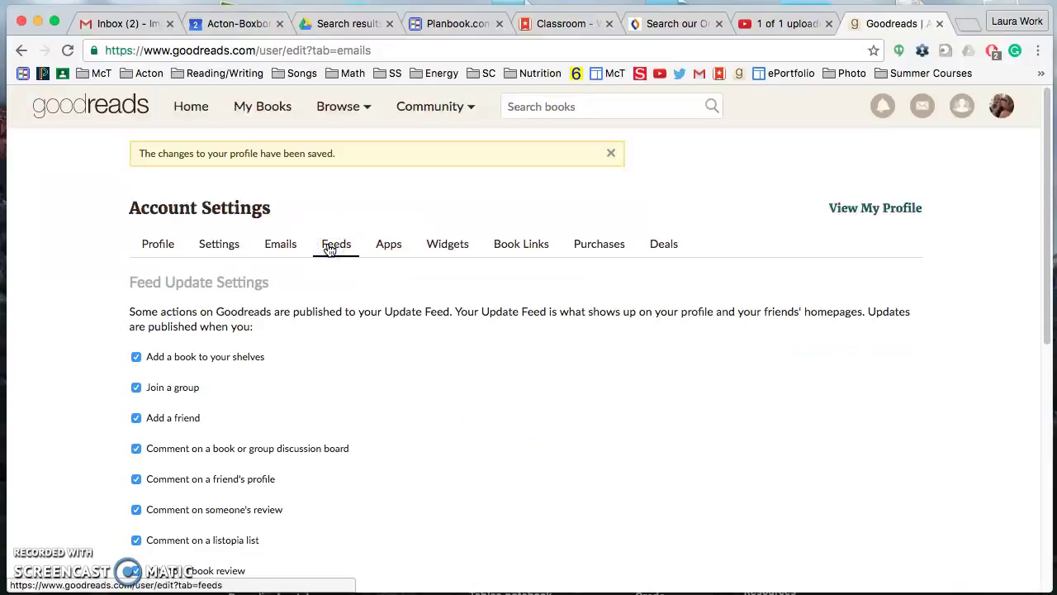
scroll(345, 390, down, 5)
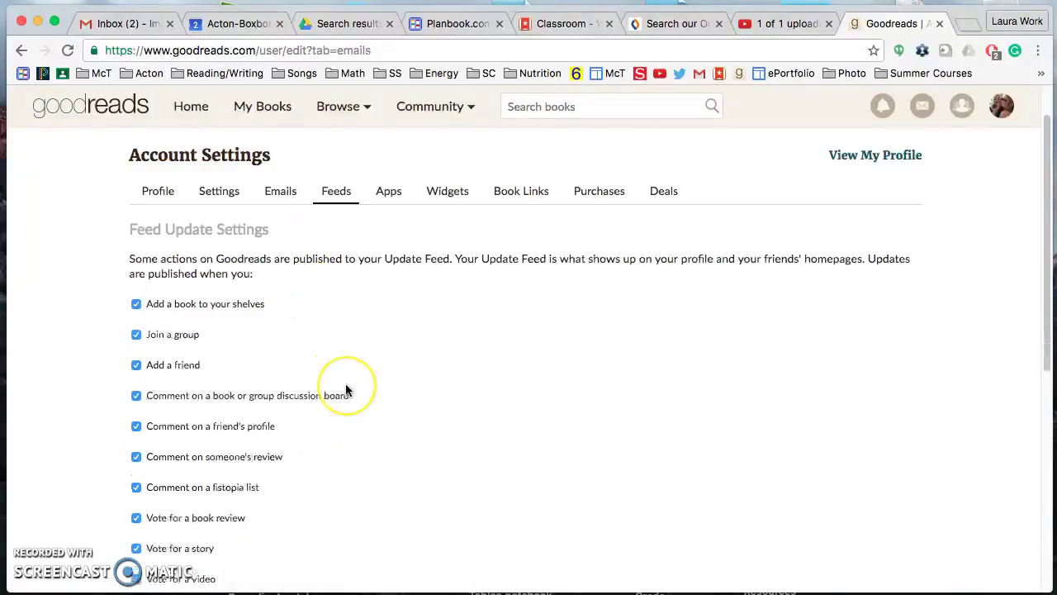
scroll(345, 389, down, 4)
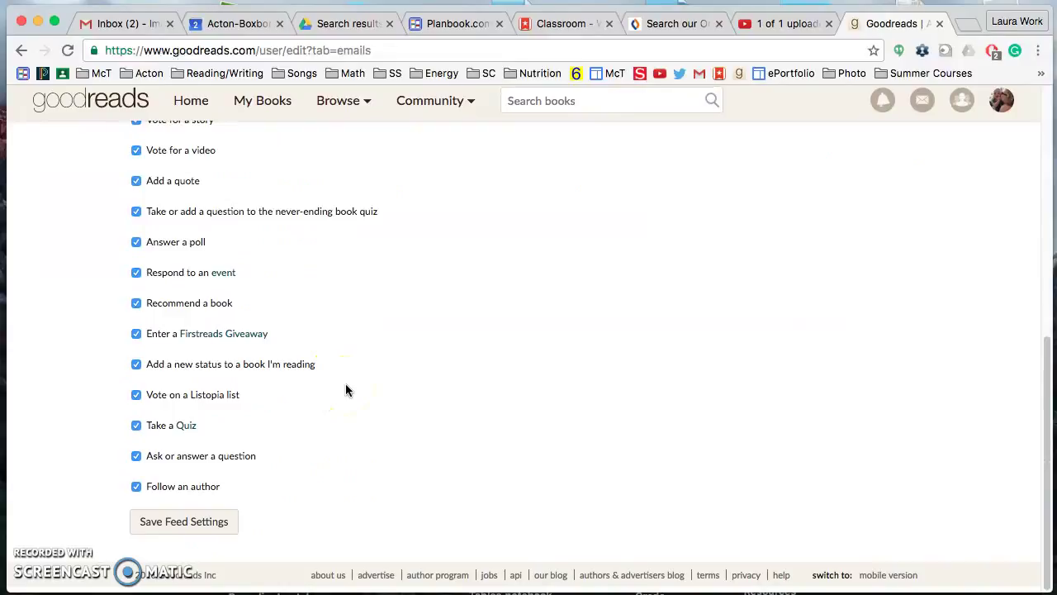
scroll(345, 390, up, 5)
scroll(345, 390, up, 3)
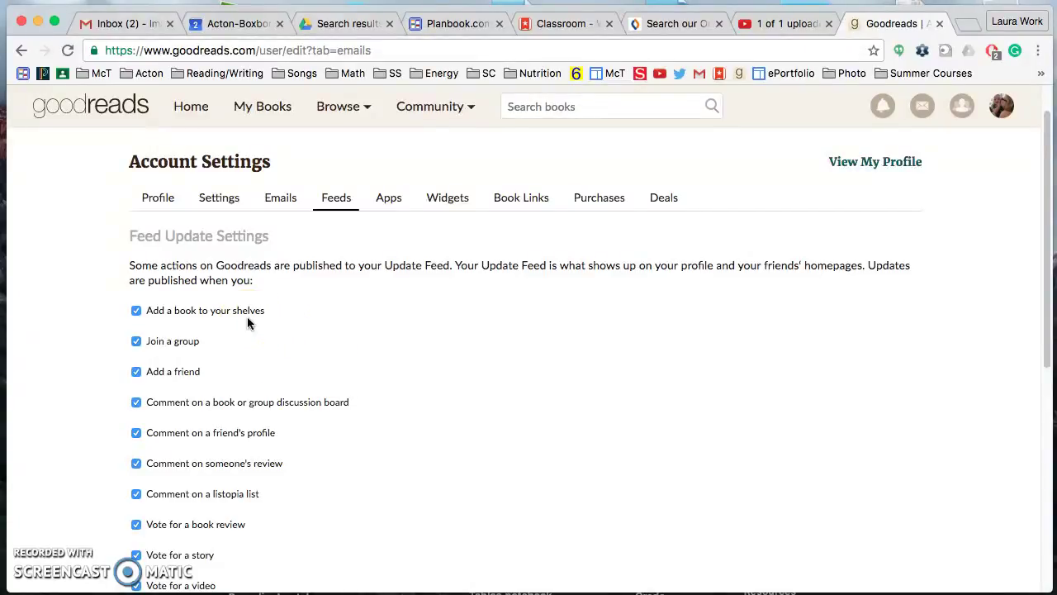
scroll(264, 478, down, 5)
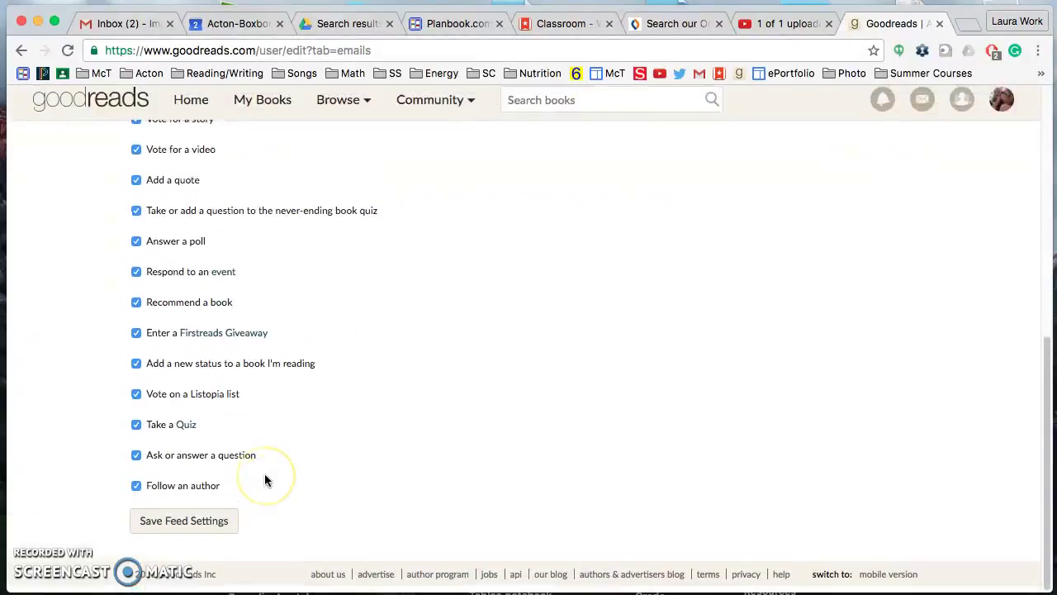
scroll(265, 479, up, 10)
scroll(264, 479, down, 5)
scroll(264, 479, down, 3)
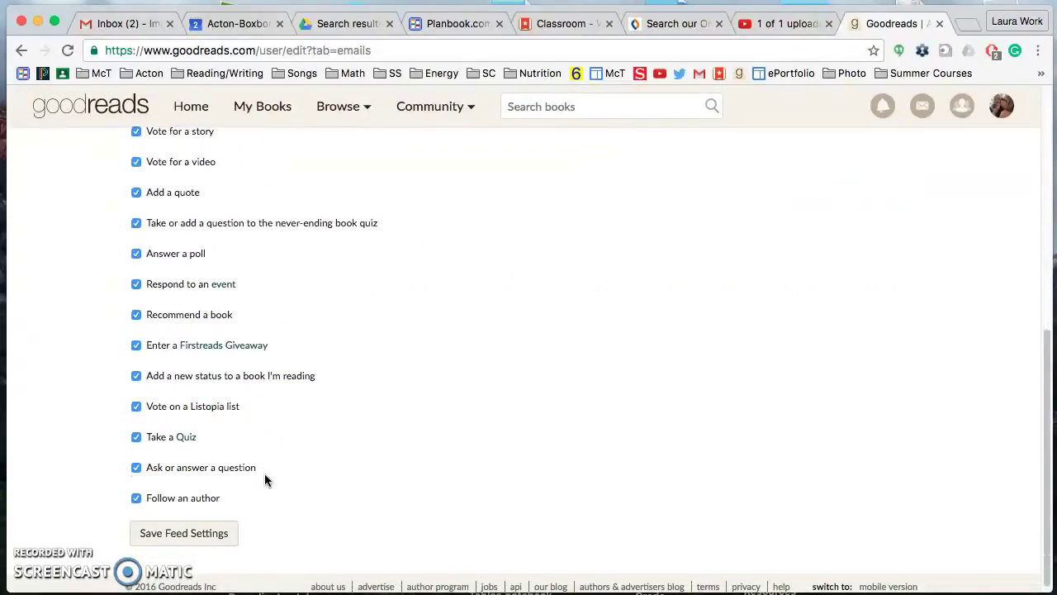
scroll(265, 479, up, 5)
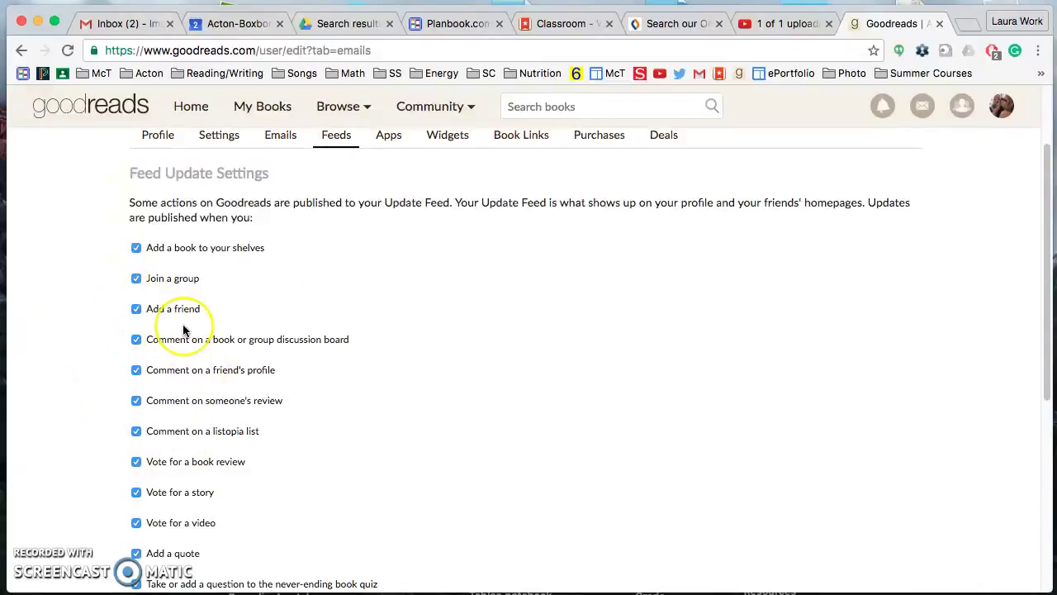
scroll(183, 324, down, 5)
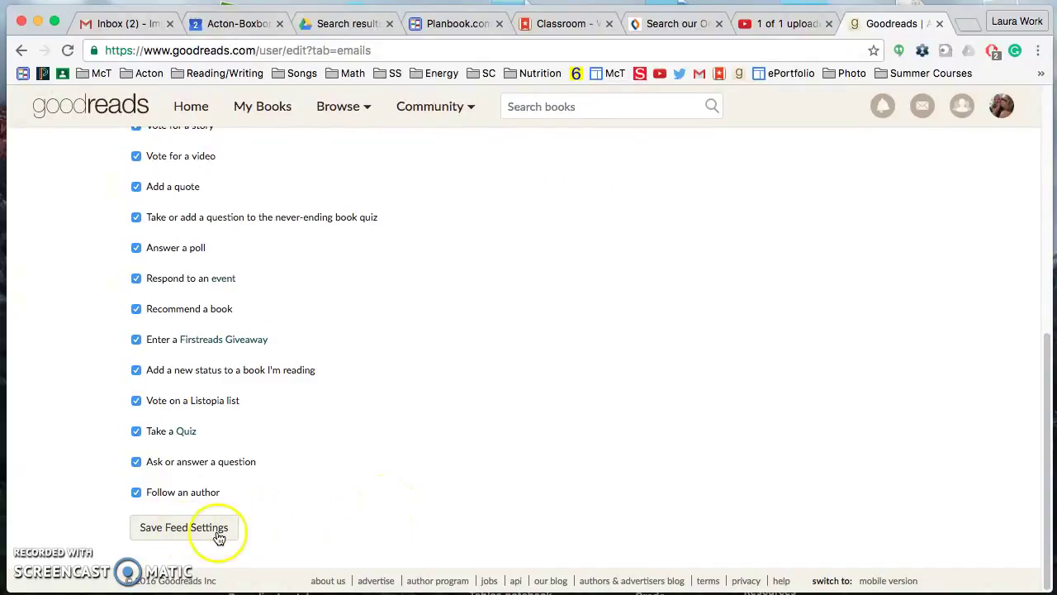
click(196, 532)
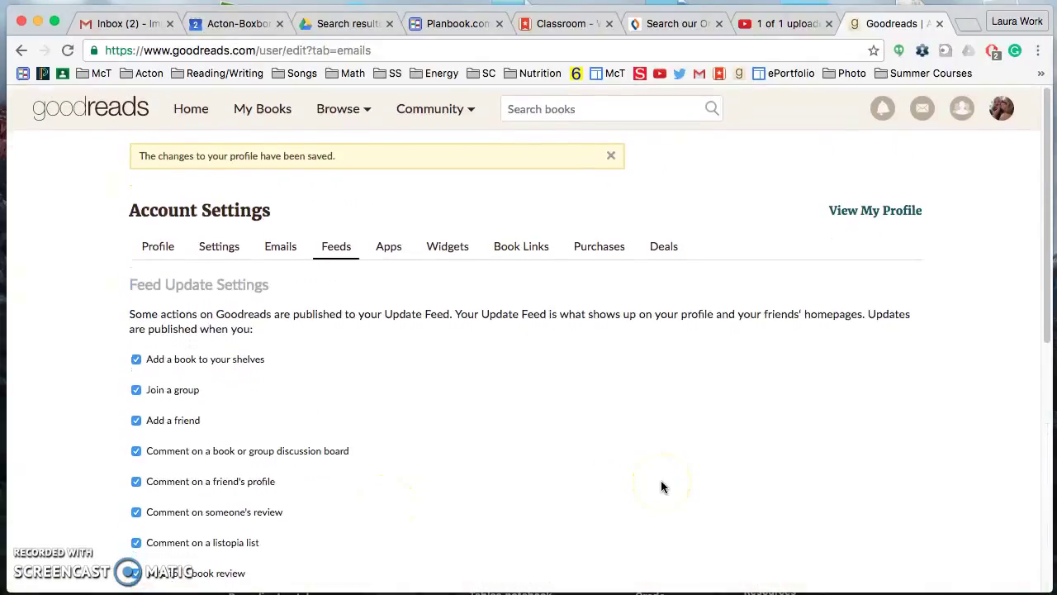